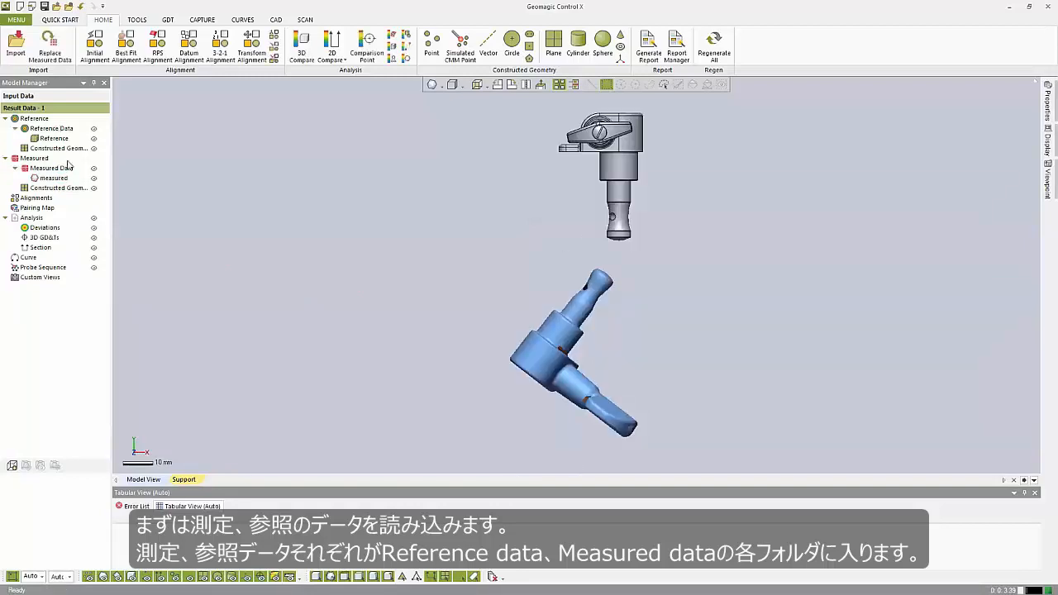
# - Roughly align the measured data to the reference part with Initial Alignment, leaving feature recognition off
pyautogui.moveTo(452, 331)
pyautogui.mouseDown(button='right')
pyautogui.moveTo(513, 324)
pyautogui.moveTo(471, 330)
pyautogui.mouseUp(button='right')
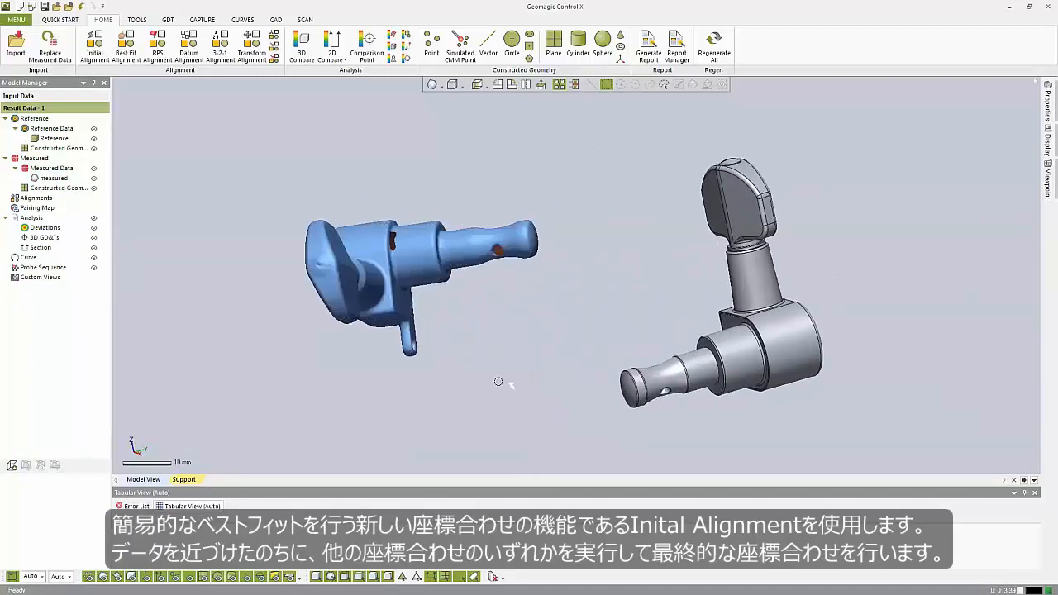
pyautogui.click(95, 47)
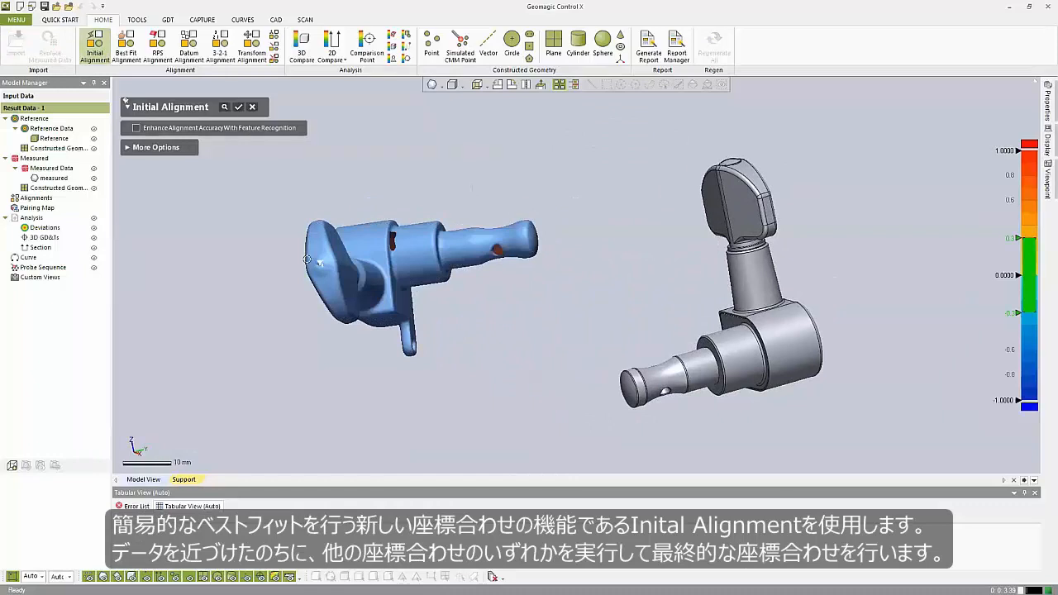
pyautogui.click(238, 106)
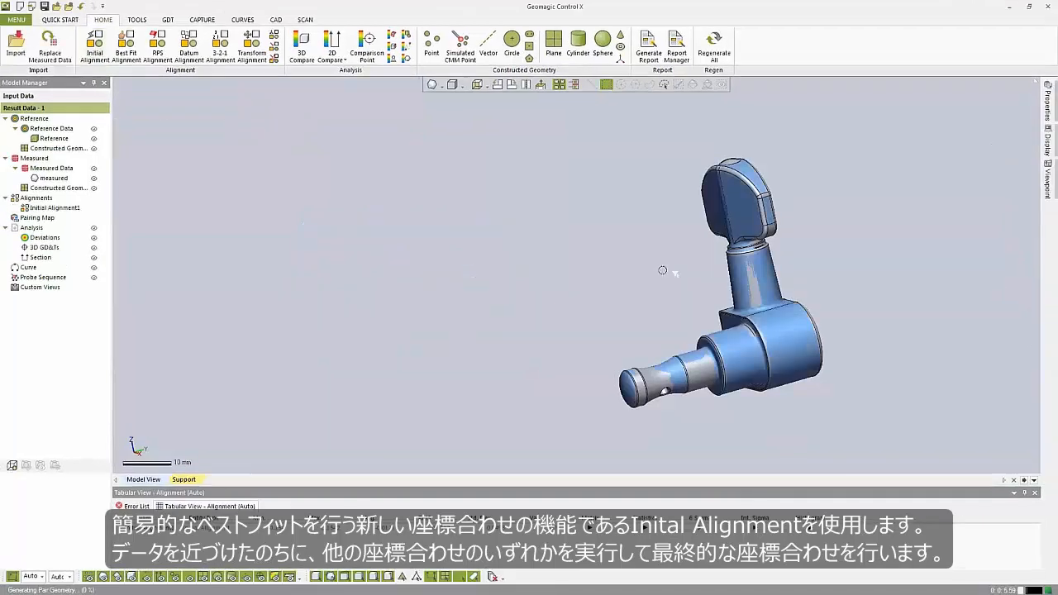
# - Start a Datum Alignment and hide the measured data so only the reference part is shown
pyautogui.keyDown('ctrl'); pyautogui.moveTo(652, 328); pyautogui.dragTo(466, 306, button='right'); pyautogui.keyUp('ctrl')
pyautogui.scroll(4, 465, 307)
pyautogui.keyDown('ctrl'); pyautogui.moveTo(562, 252); pyautogui.dragTo(535, 438, button='right'); pyautogui.keyUp('ctrl')
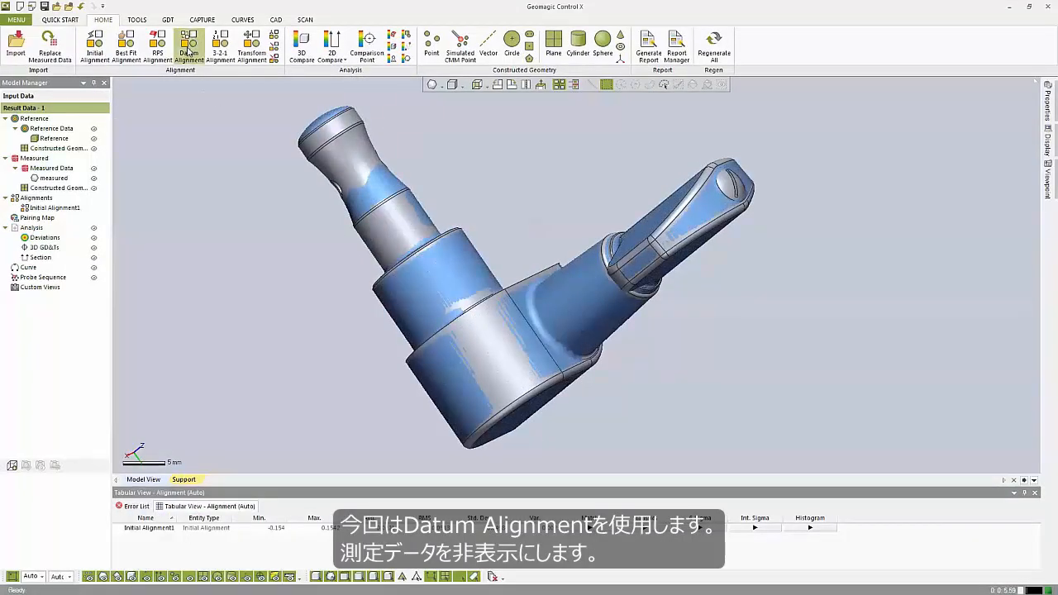
pyautogui.click(189, 52)
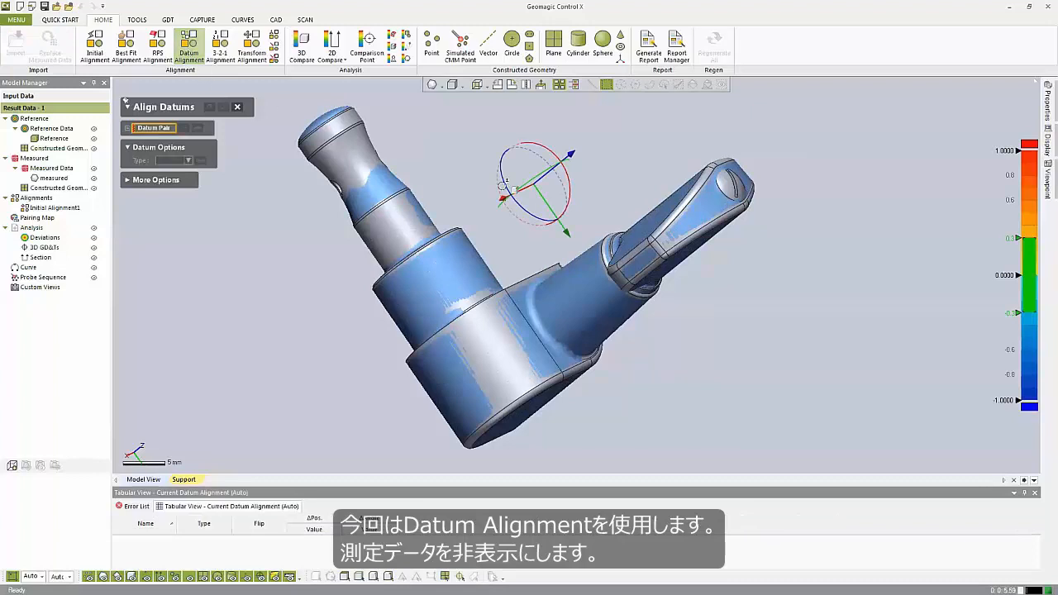
pyautogui.click(93, 178)
pyautogui.moveTo(562, 234); pyautogui.dragTo(758, 246, button='right')
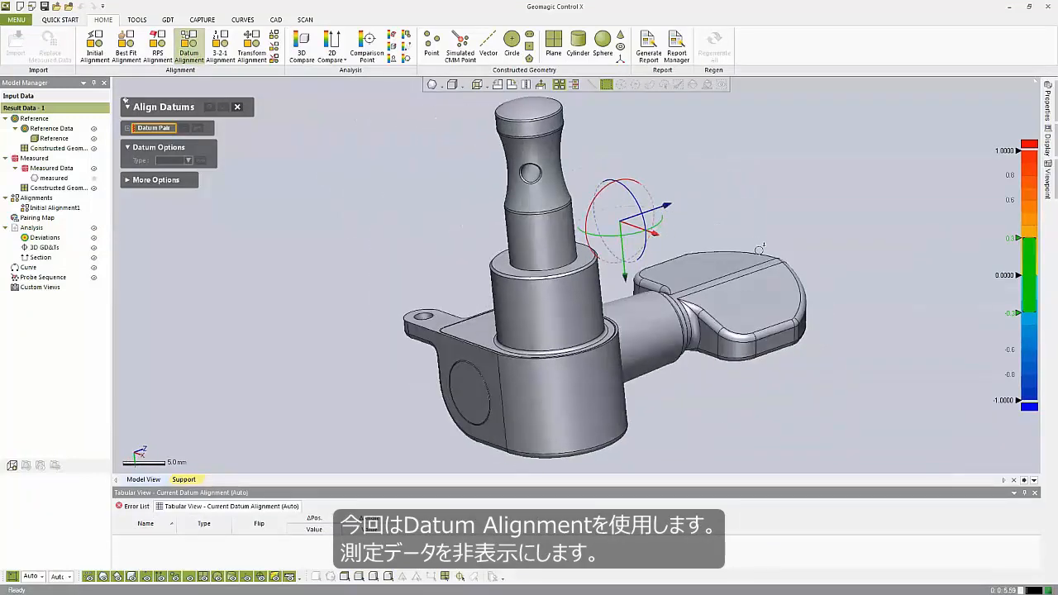
# - Add datum pairs for the collar cylinder, the housing's flat upper face and its flat side face, and apply the alignment
pyautogui.click(563, 315)
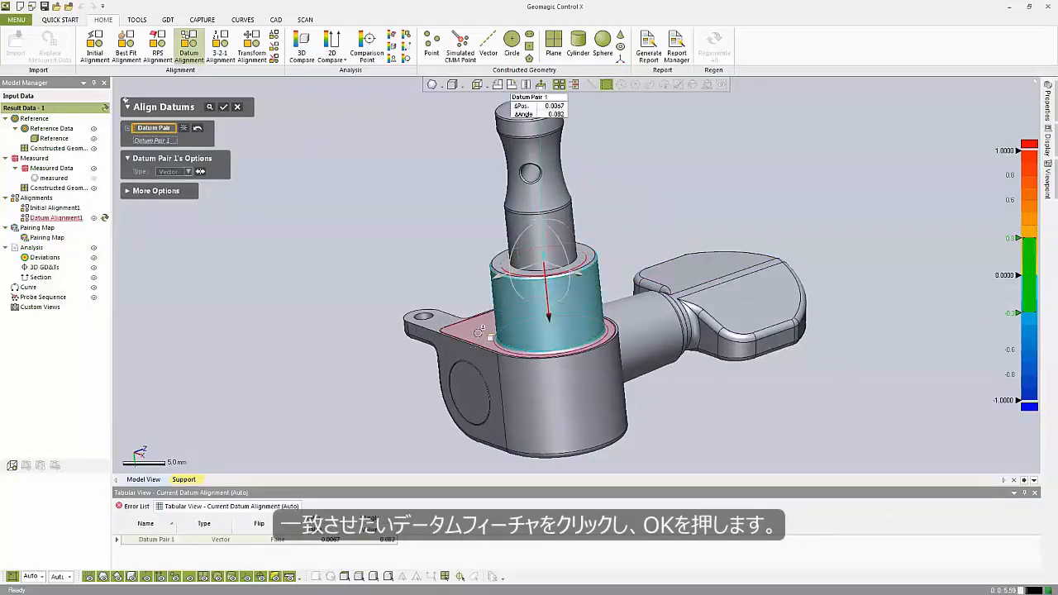
pyautogui.click(478, 334)
pyautogui.click(449, 353)
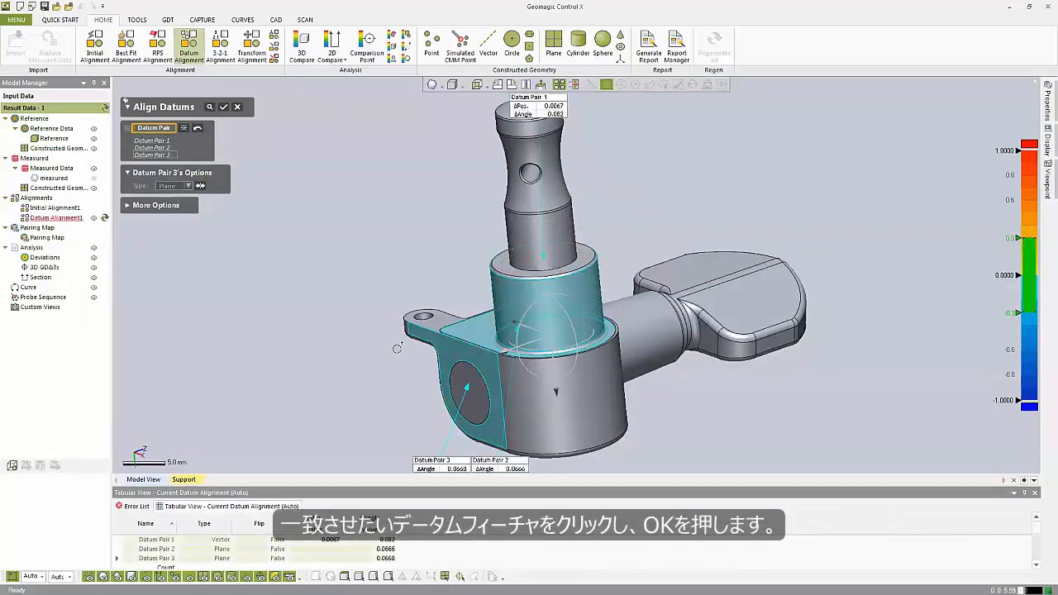
pyautogui.click(223, 107)
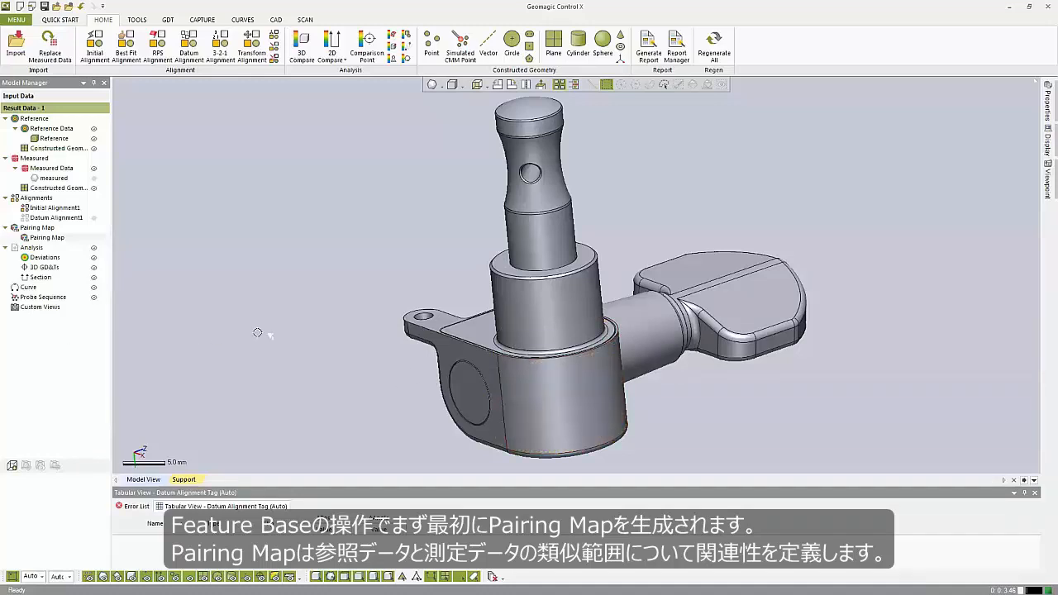
# - Edit the pairing map globally with a 0.2 mm shrink zone, keeping the dialog locked open, and apply it
pyautogui.doubleClick(49, 238)
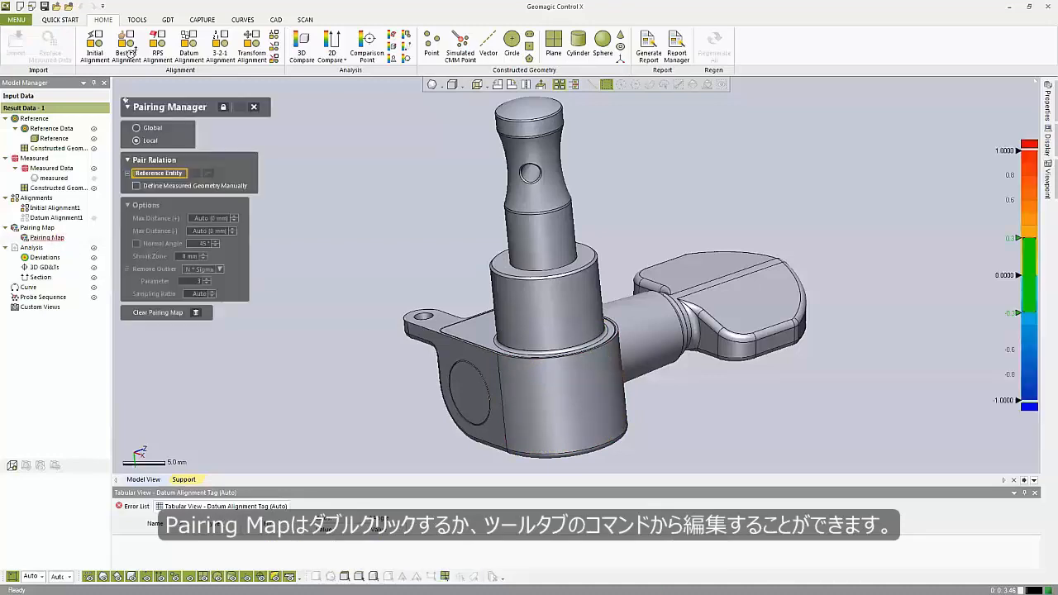
pyautogui.click(135, 20)
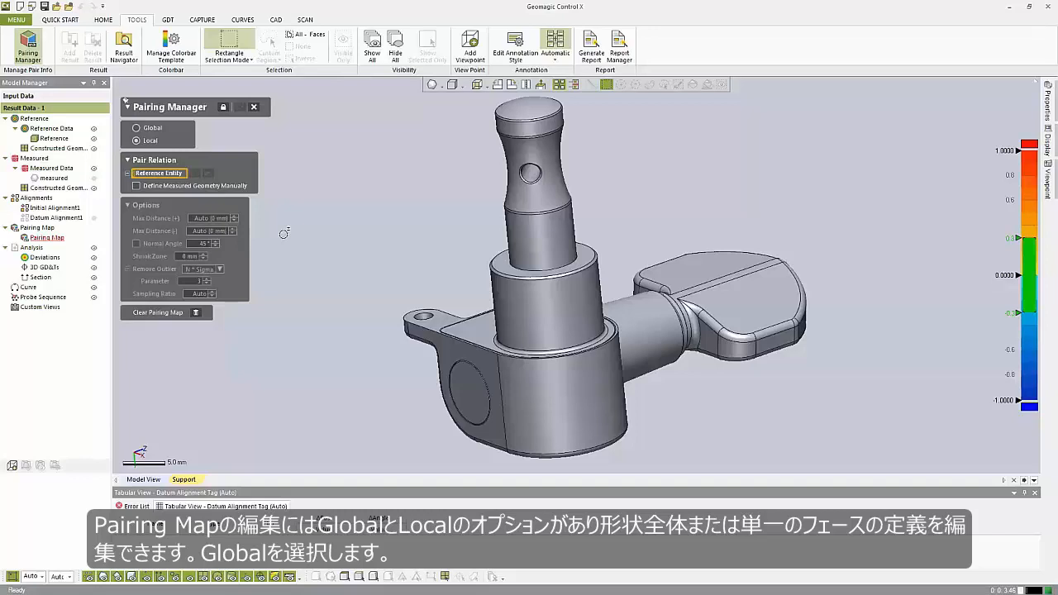
pyautogui.click(149, 129)
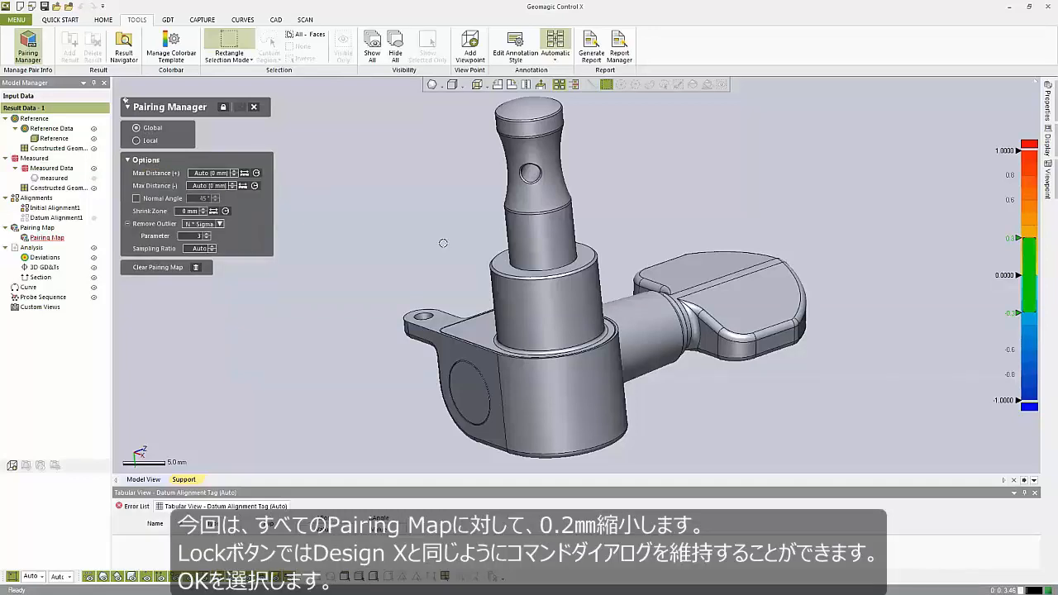
pyautogui.keyDown('ctrl'); pyautogui.moveTo(443, 243); pyautogui.dragTo(417, 250, button='right'); pyautogui.keyUp('ctrl')
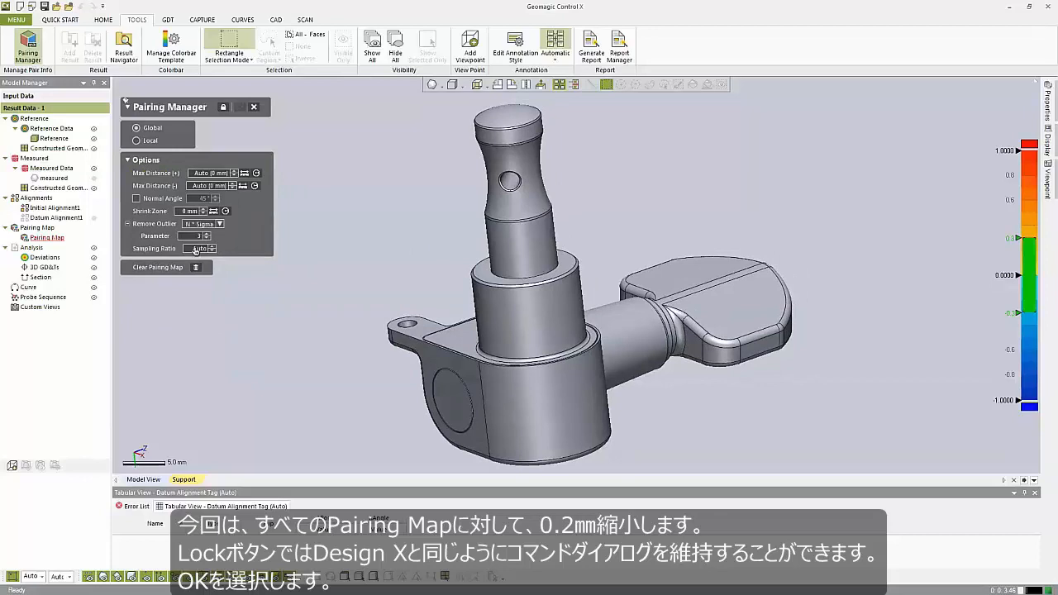
pyautogui.click(184, 212)
pyautogui.press('Return')
pyautogui.click(221, 108)
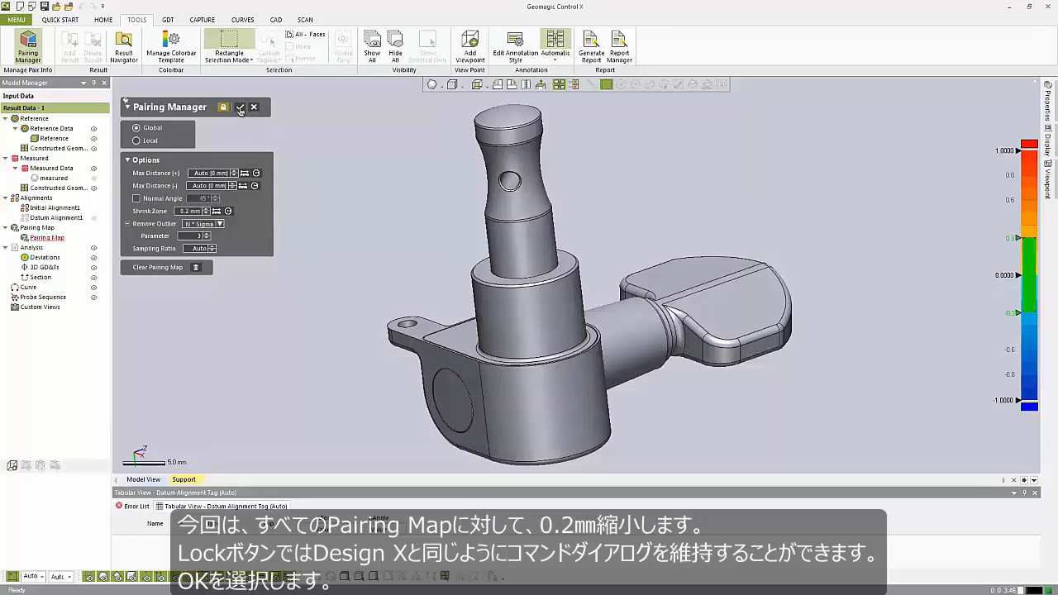
pyautogui.click(241, 108)
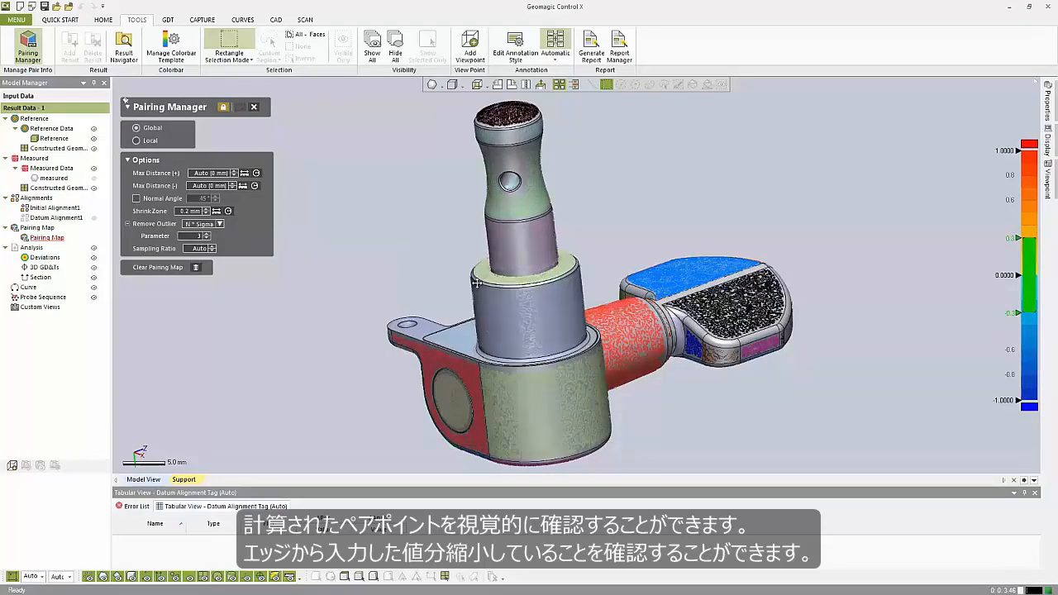
# - Switch the pairing to Local and select the collar cylinder, the housing cylinder and the conical neck as reference entities
pyautogui.scroll(3, 528, 277)
pyautogui.moveTo(528, 277); pyautogui.dragTo(675, 381, button='right')
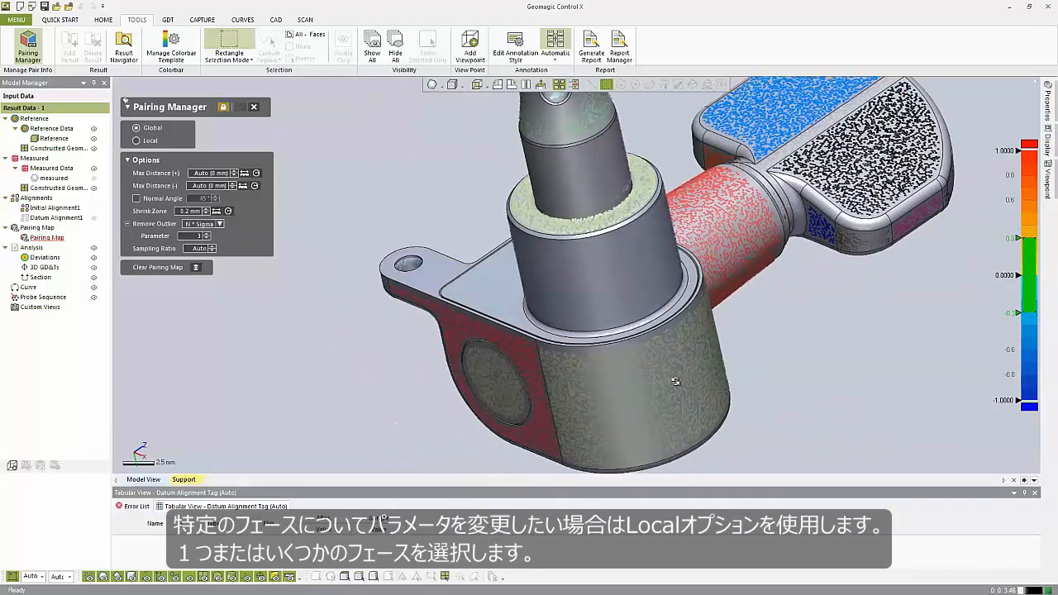
pyautogui.click(136, 142)
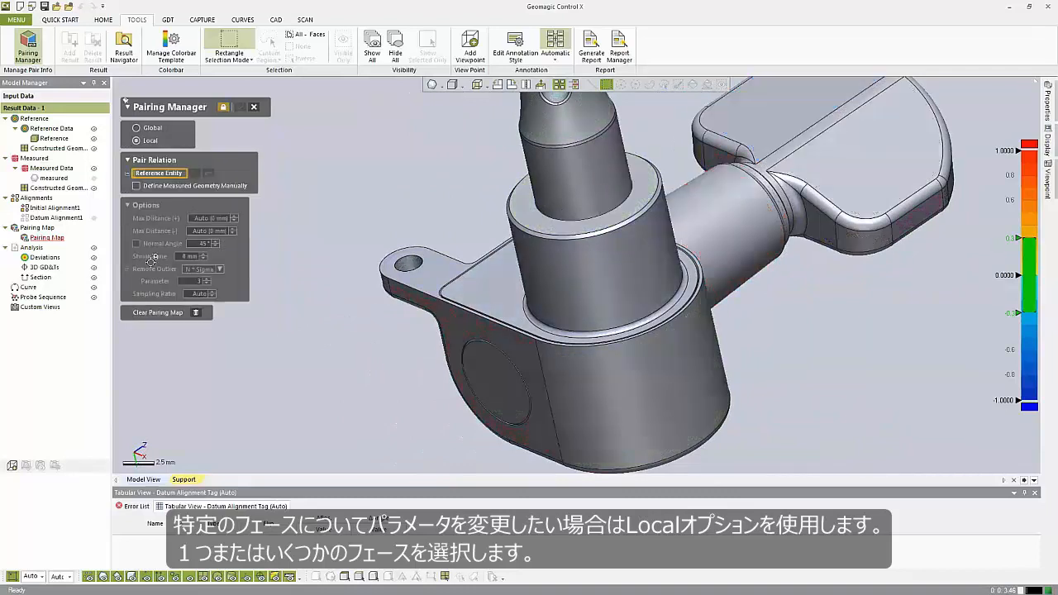
pyautogui.click(612, 267)
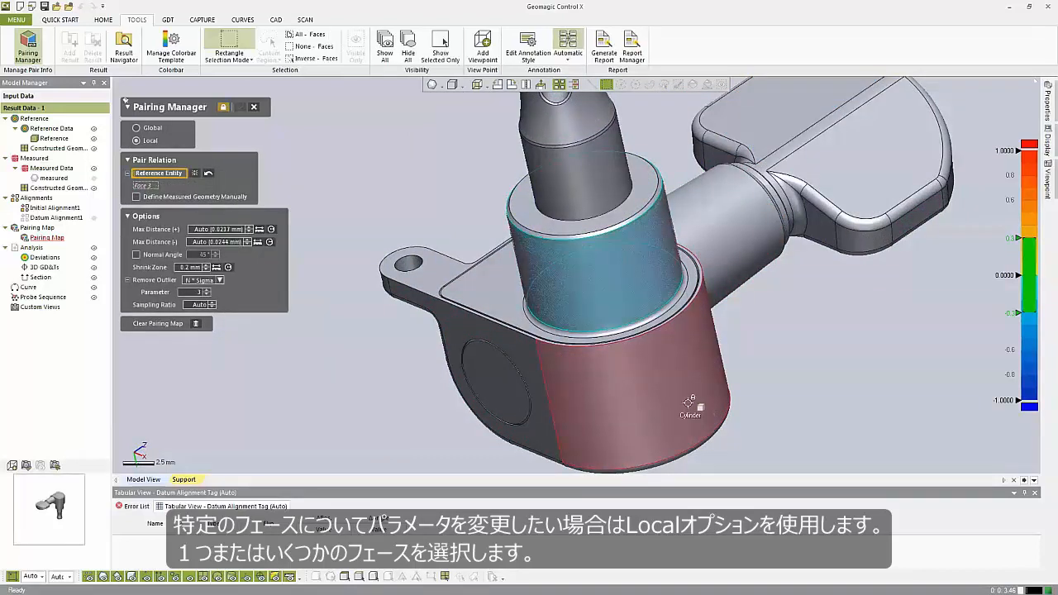
pyautogui.click(676, 430)
pyautogui.click(736, 264)
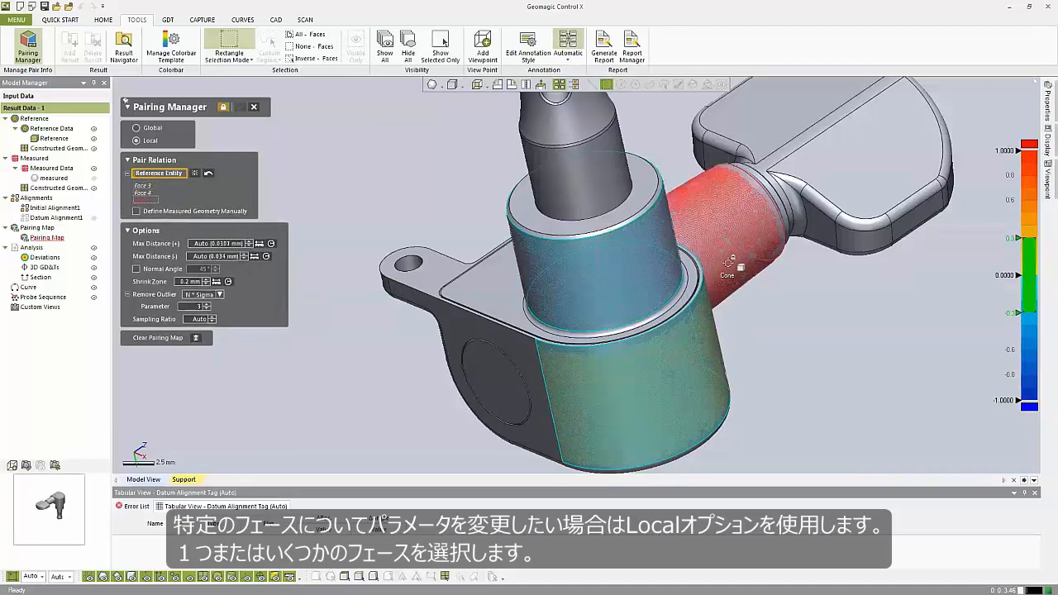
pyautogui.moveTo(736, 265); pyautogui.dragTo(385, 365, button='right')
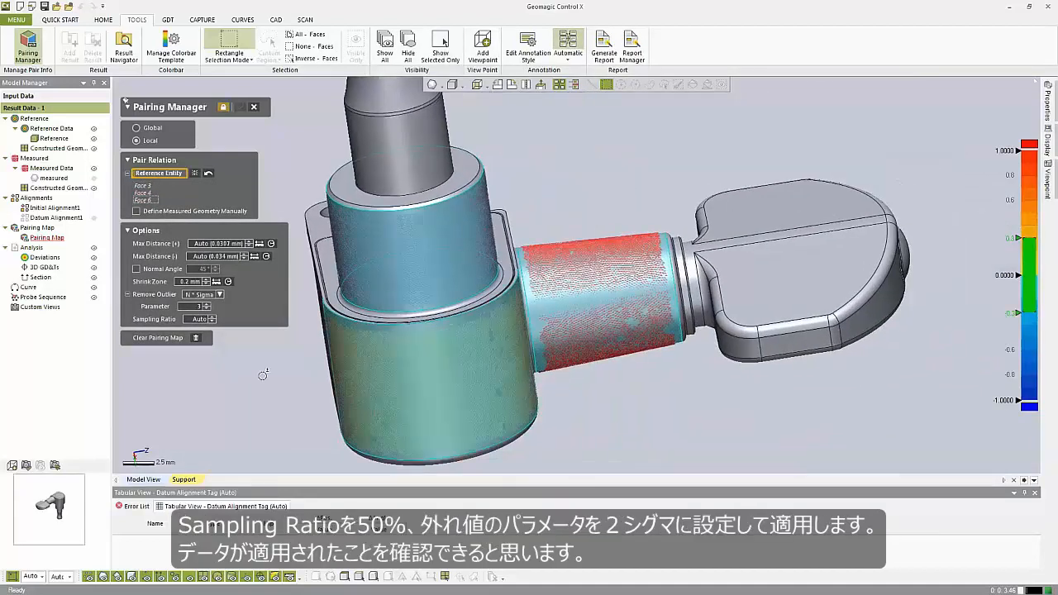
# - Set the selected faces' sampling ratio to 50% and the outlier sigma parameter to 2, and apply the pairing
pyautogui.click(195, 319)
pyautogui.press('Return')
pyautogui.click(196, 305)
pyautogui.write('2')
pyautogui.press('Return')
pyautogui.click(240, 107)
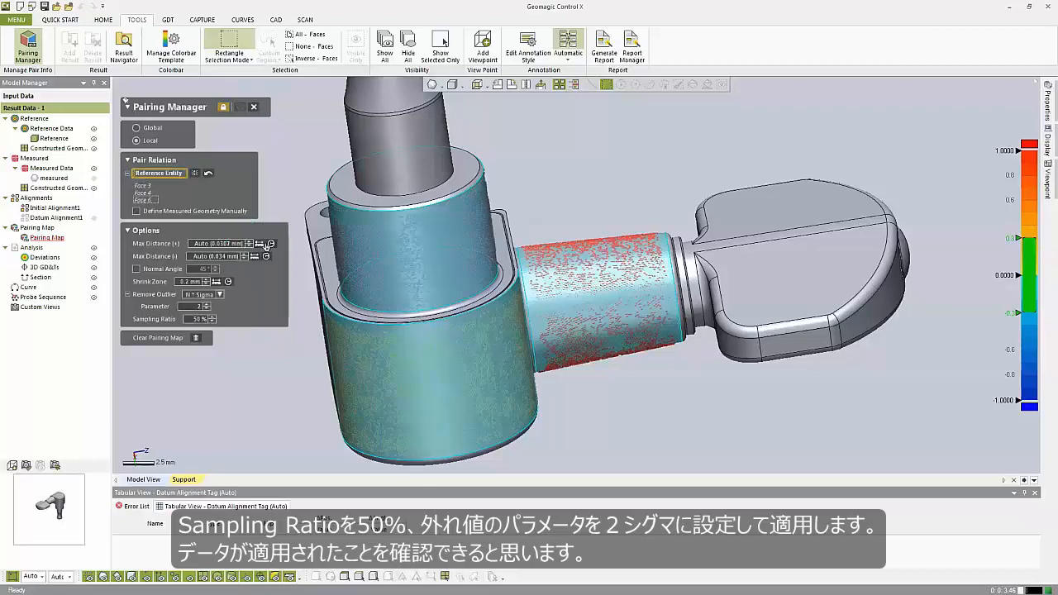
# - Return the pairing to Global, unlock and finish the pairing map edit, and rebuild the datum alignment
pyautogui.click(347, 386)
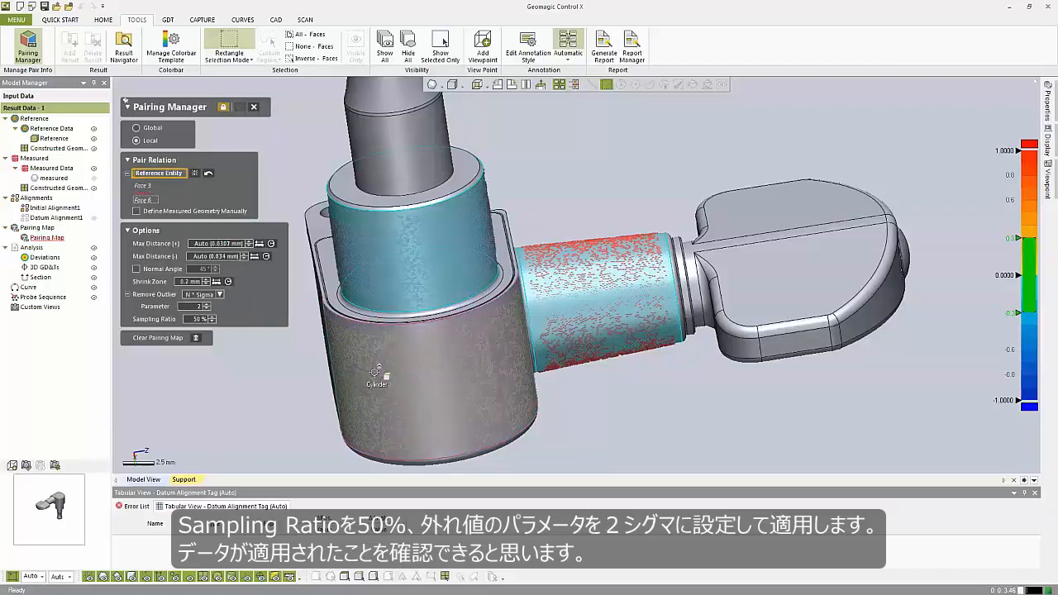
pyautogui.click(377, 378)
pyautogui.moveTo(305, 386); pyautogui.dragTo(399, 382, button='right')
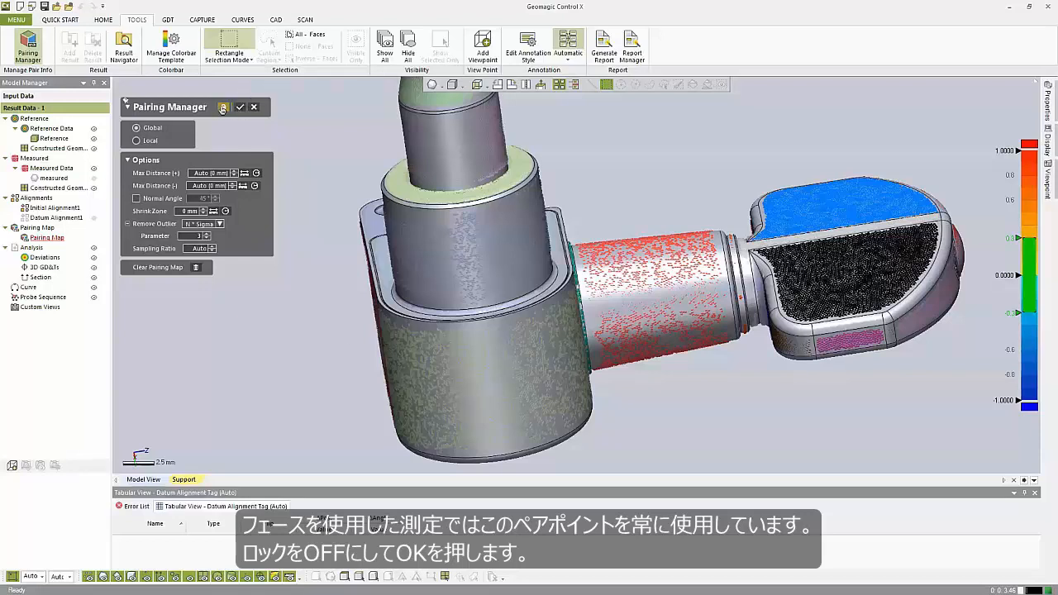
pyautogui.click(241, 110)
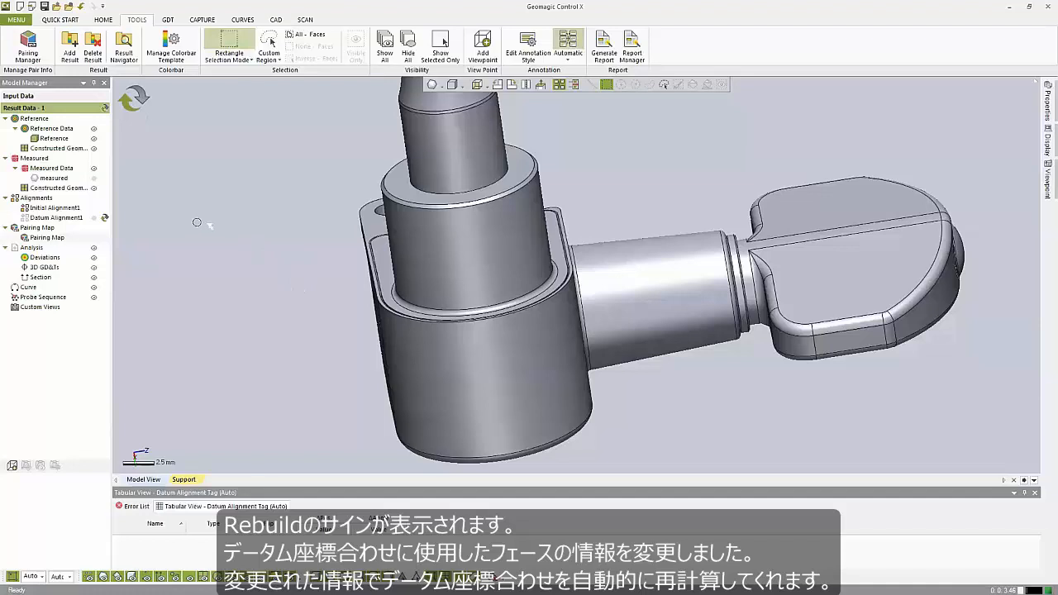
pyautogui.click(122, 106)
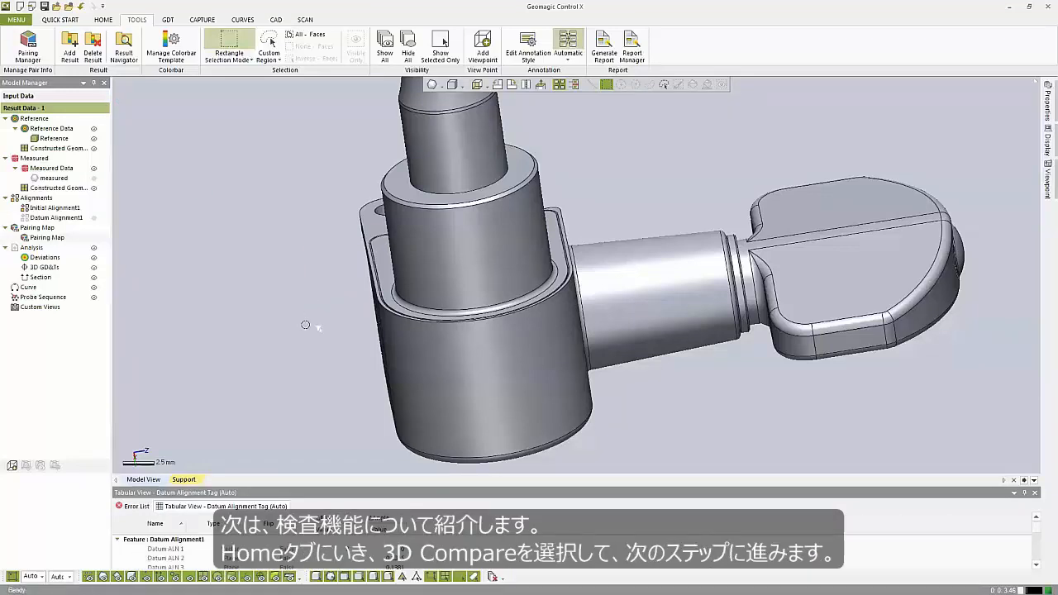
# - Calculate a 3D Compare with 100% scan sampling, the Shape method and Shortest projection, and proceed to its display options
pyautogui.moveTo(314, 327); pyautogui.dragTo(313, 383, button='right')
pyautogui.scroll(-3, 332, 346)
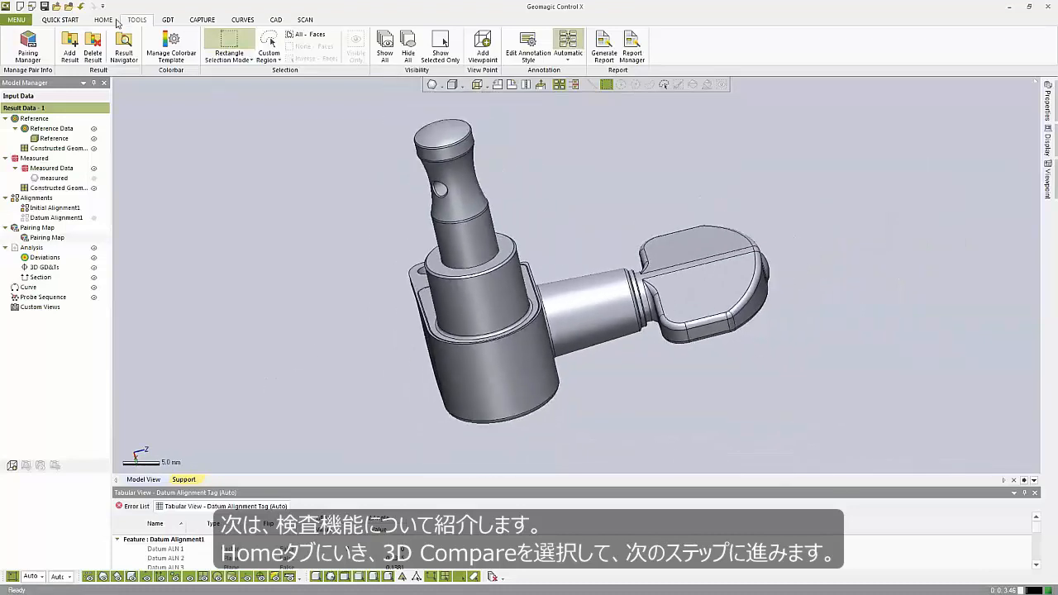
pyautogui.click(103, 19)
pyautogui.click(302, 45)
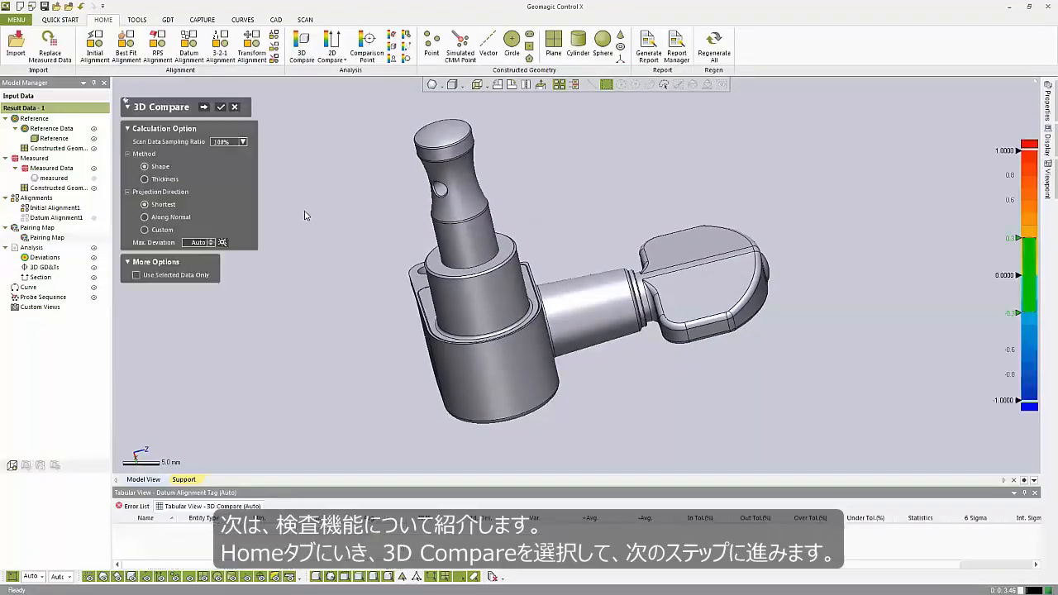
pyautogui.click(205, 108)
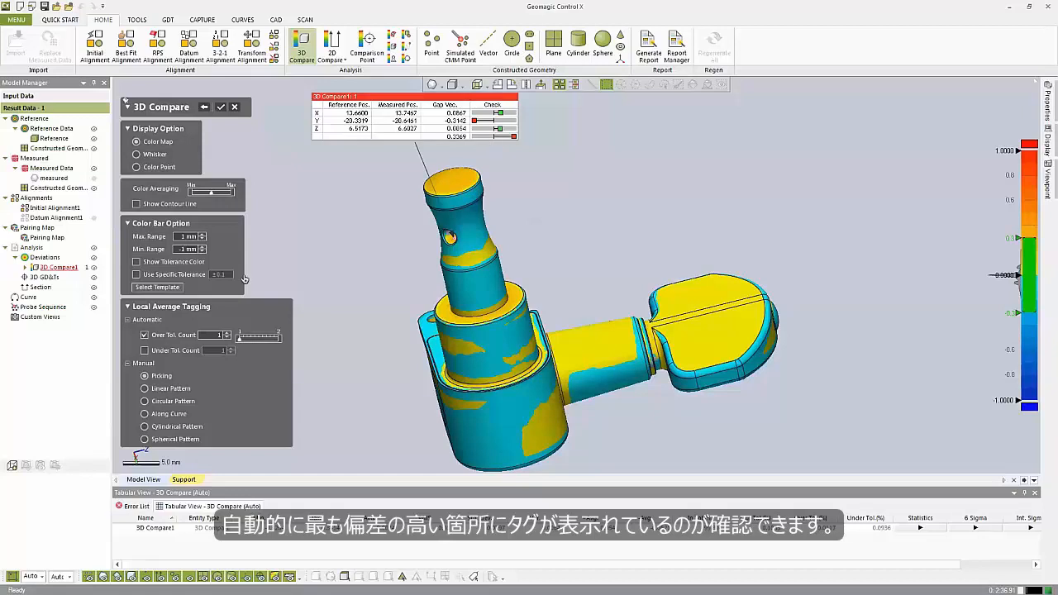
# - Set the color bar range to 0.25 and -0.25 mm and tag deviations on the pin end, key head, collar shoulder and housing cylinder
pyautogui.doubleClick(192, 236)
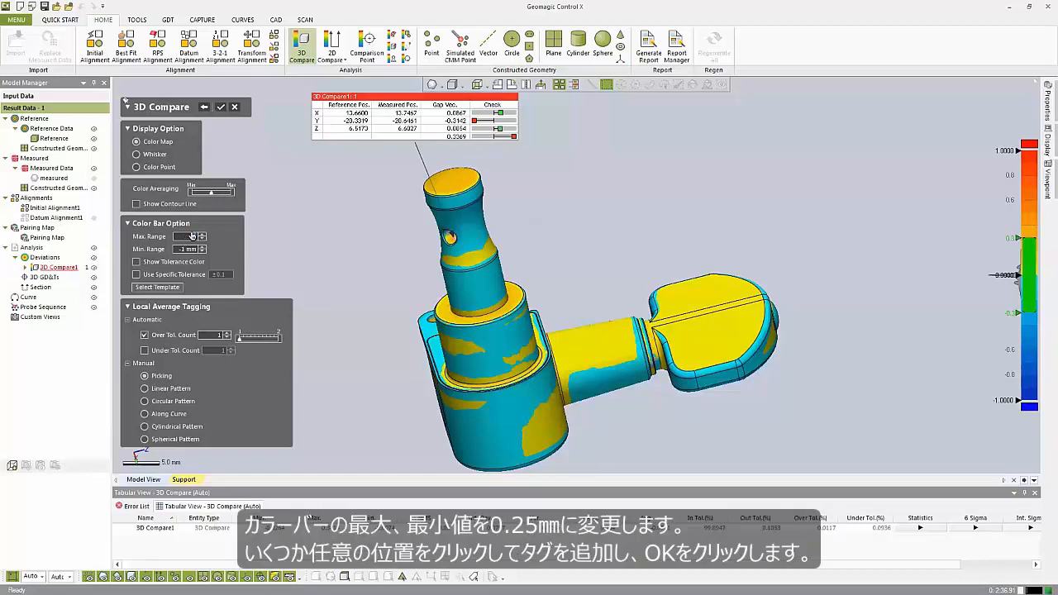
pyautogui.write('.25')
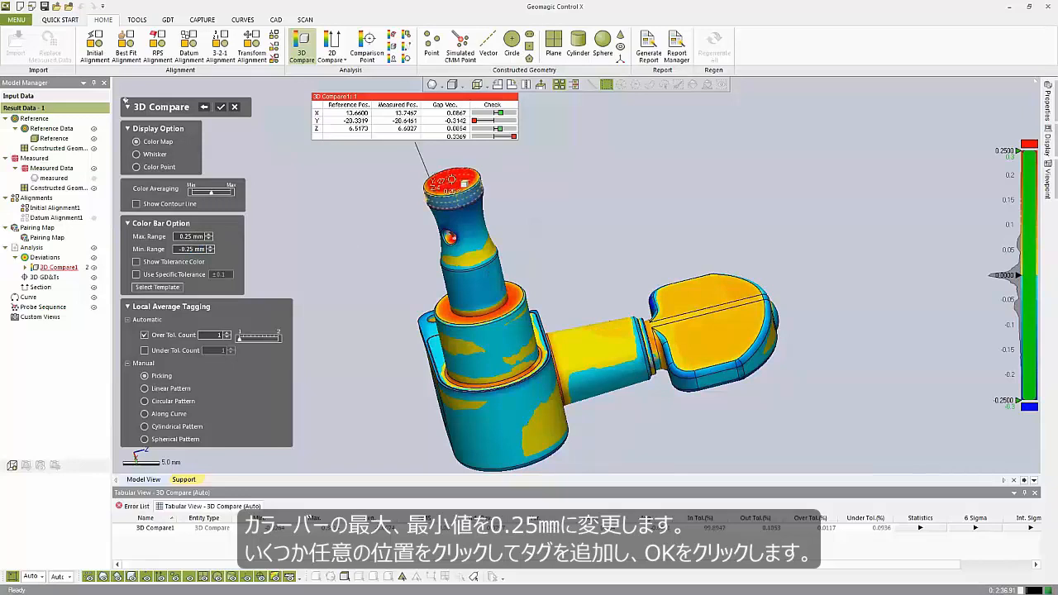
pyautogui.click(455, 182)
pyautogui.click(698, 291)
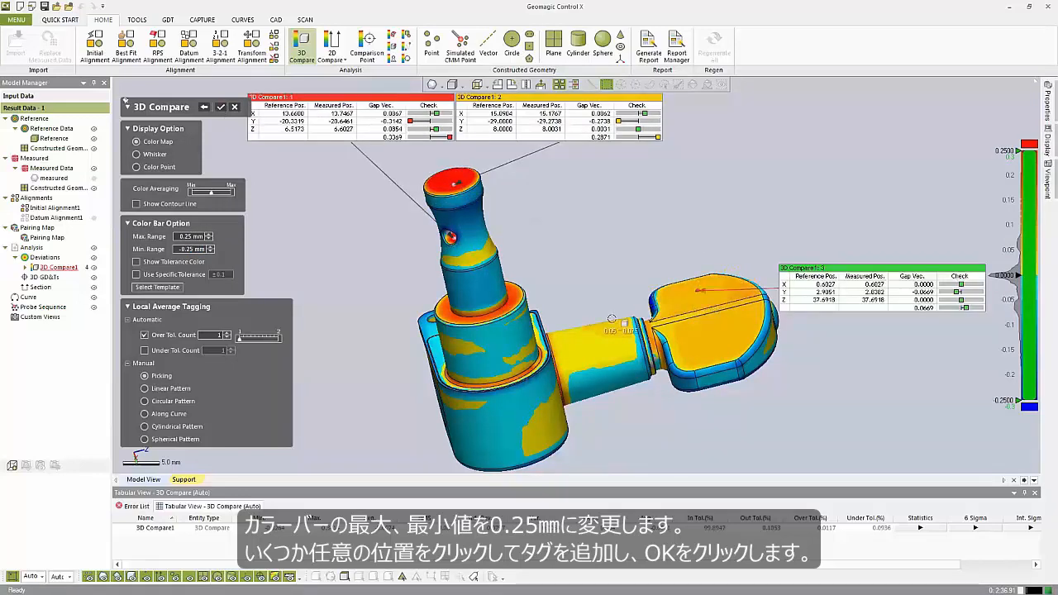
pyautogui.moveTo(541, 372); pyautogui.dragTo(403, 454, button='right')
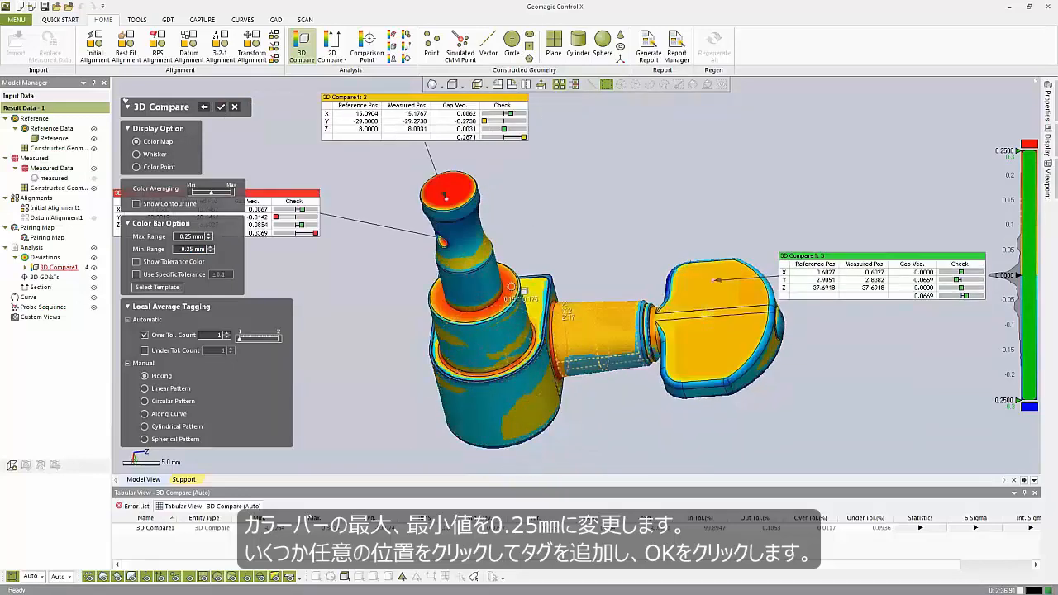
pyautogui.click(529, 413)
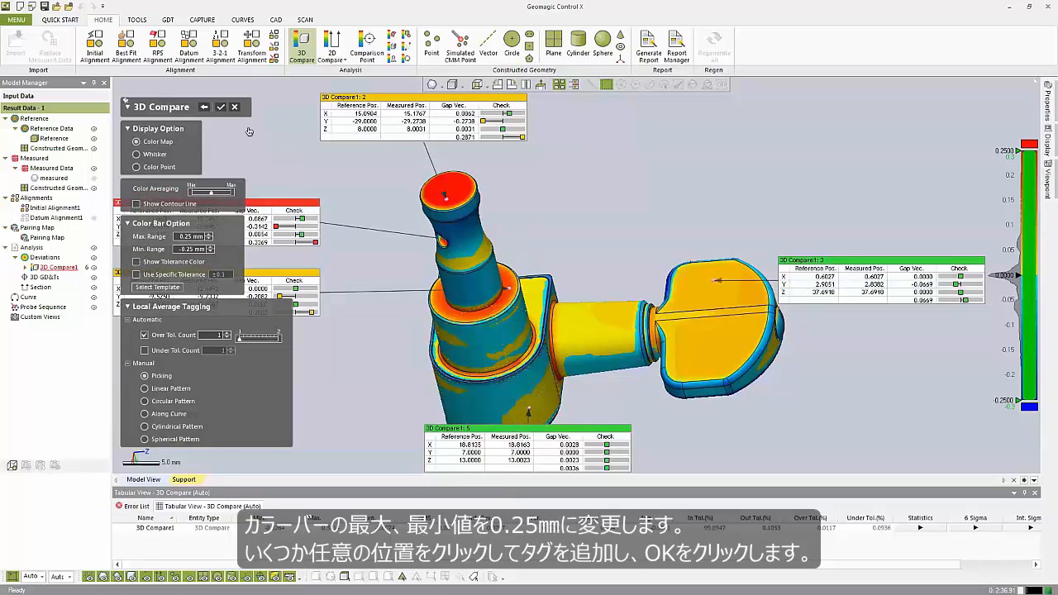
pyautogui.click(221, 108)
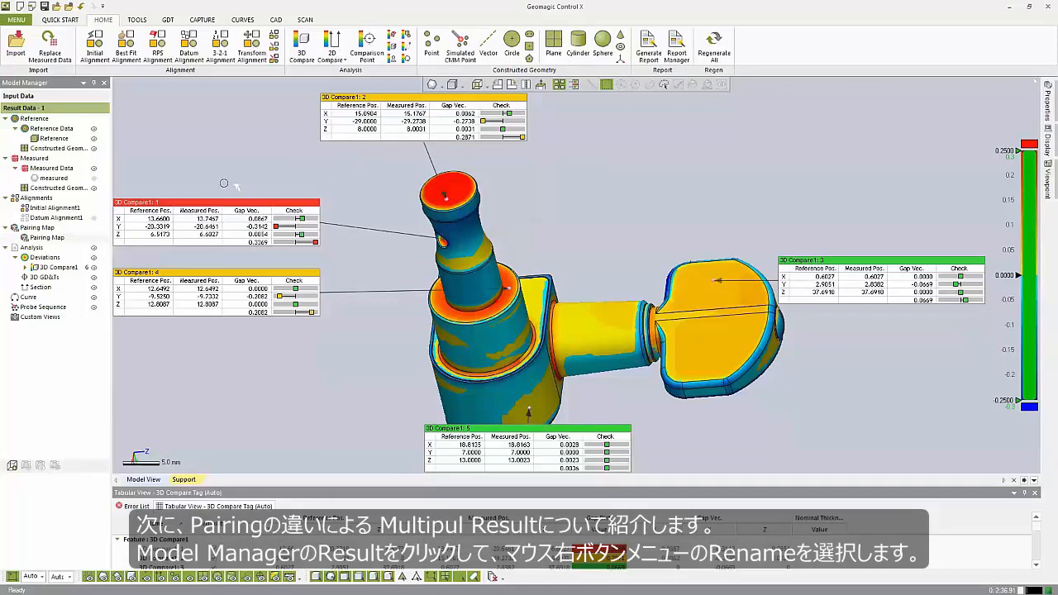
# - Rename the Result Data - 1 result as Tuning Peg - Datum Alignment
pyautogui.rightClick(41, 108)
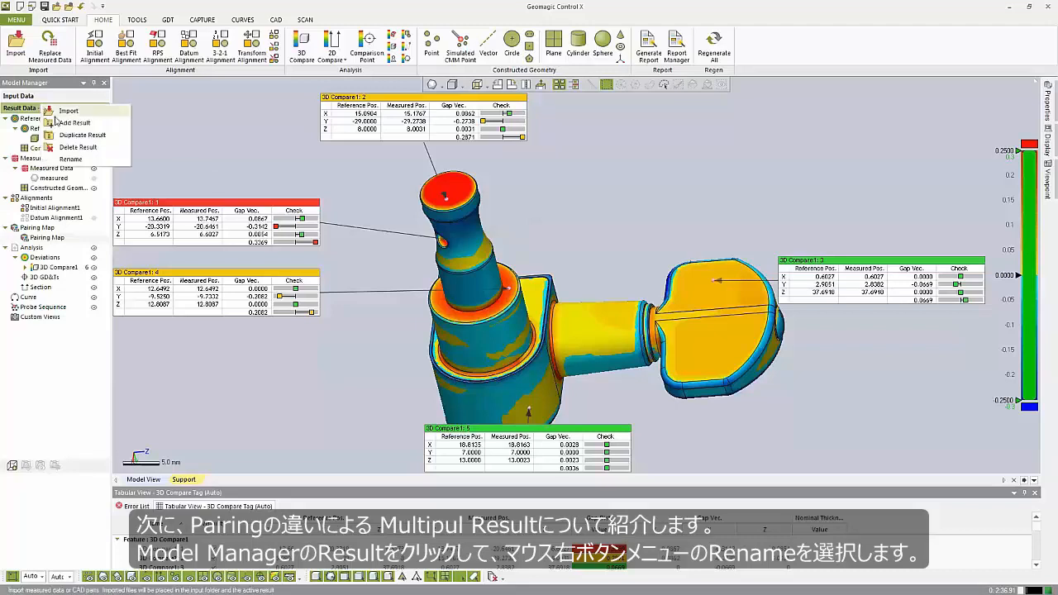
pyautogui.click(82, 158)
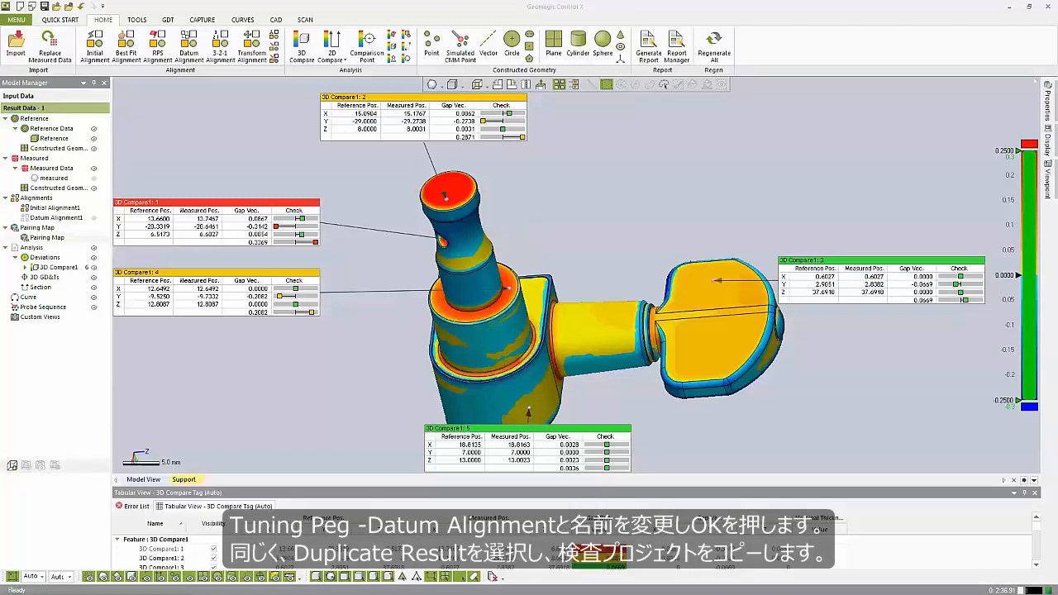
pyautogui.write('Tur')
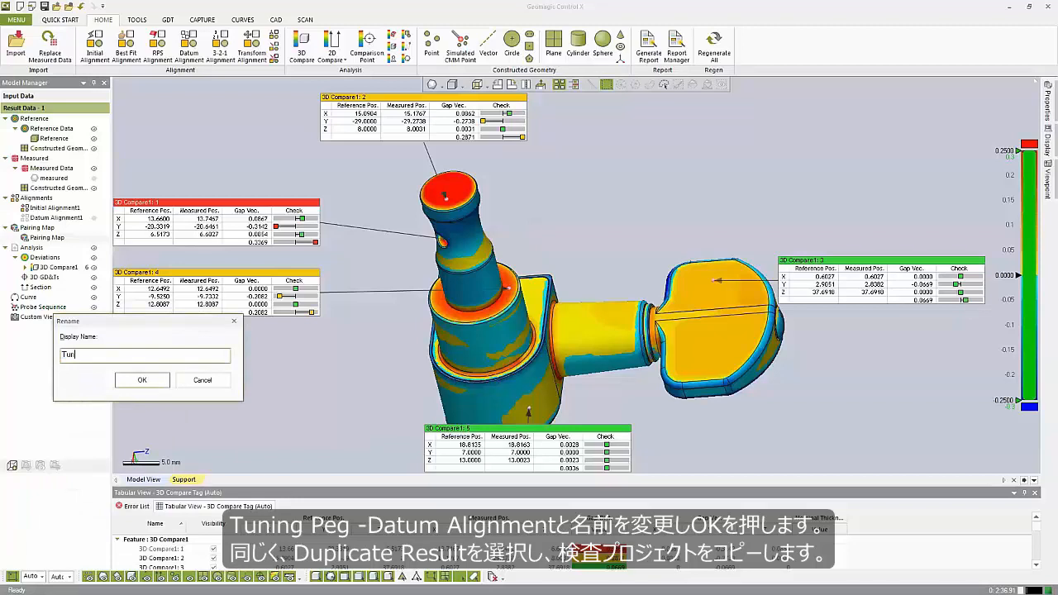
pyautogui.press('BackSpace')
pyautogui.write('ing Peg - Datum Alignment')
pyautogui.press('Return')
# - Duplicate the Tuning Peg - Datum Alignment result and rename the copy as Tuning Peg - Best Fit Alignment
pyautogui.rightClick(68, 115)
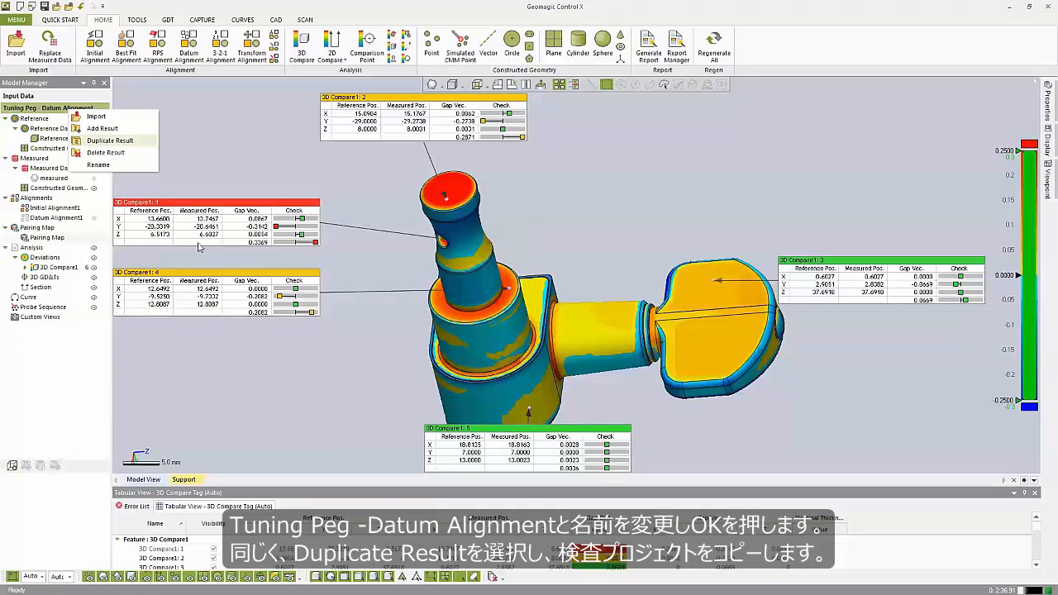
pyautogui.click(110, 141)
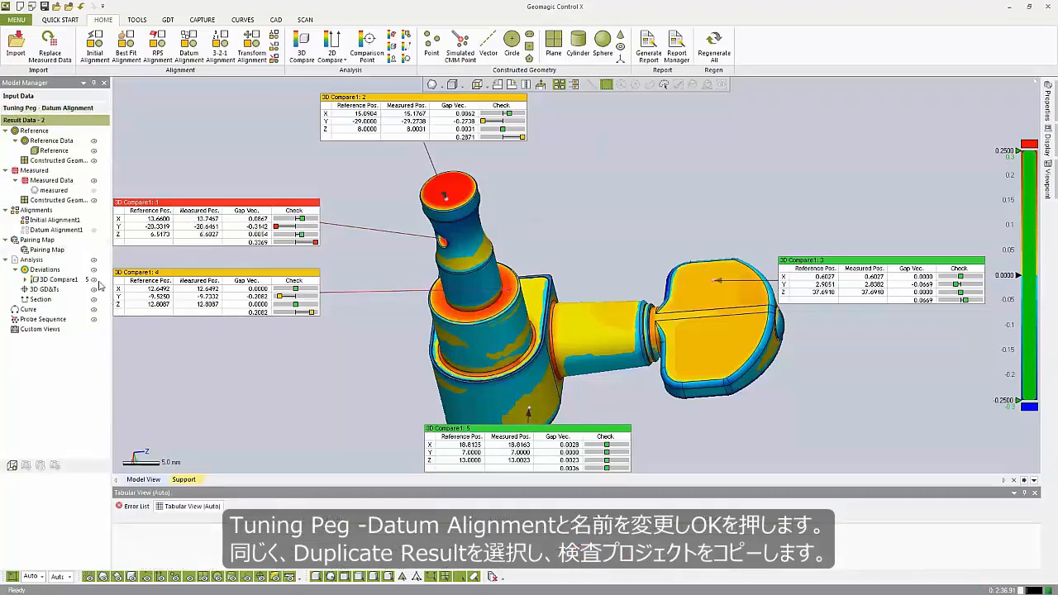
pyautogui.rightClick(37, 124)
pyautogui.click(83, 178)
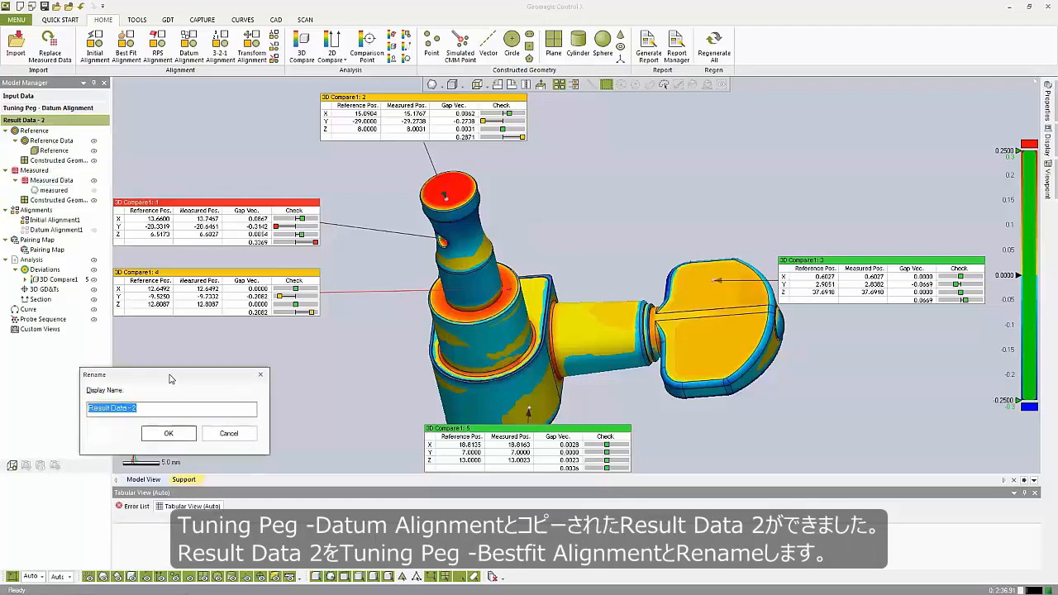
pyautogui.write('Tuning Peg - Best Fit Alignment')
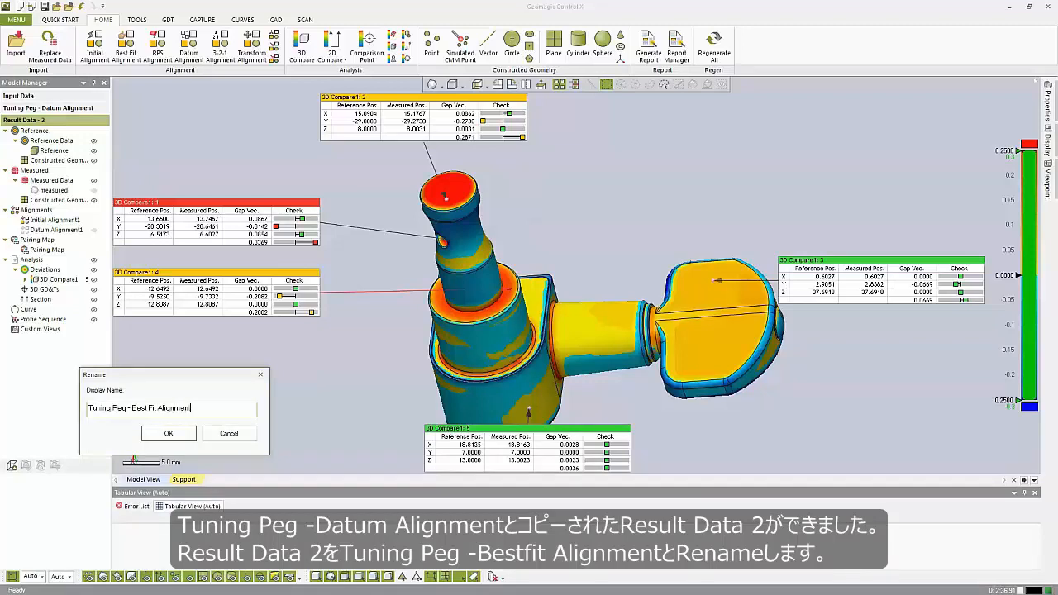
pyautogui.press('Return')
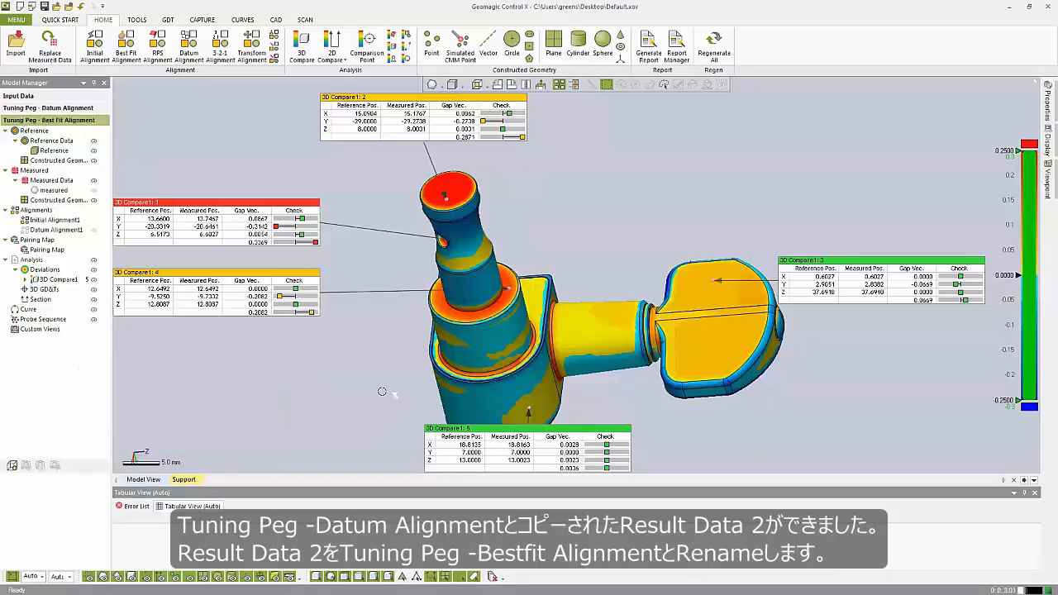
# - Set up a Best Fit Alignment with Use Selected Data Only, selecting the collar cylinder, its shoulder and the adjoining shaft faces
pyautogui.click(122, 51)
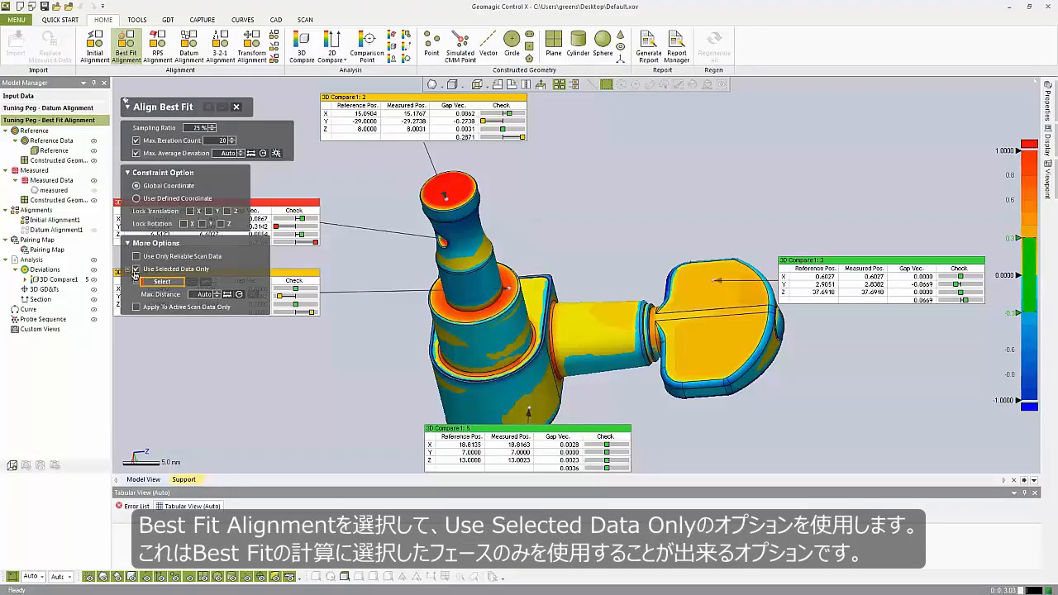
pyautogui.click(137, 271)
pyautogui.click(137, 270)
pyautogui.keyDown('ctrl'); pyautogui.moveTo(435, 331); pyautogui.dragTo(501, 343, button='right'); pyautogui.keyUp('ctrl')
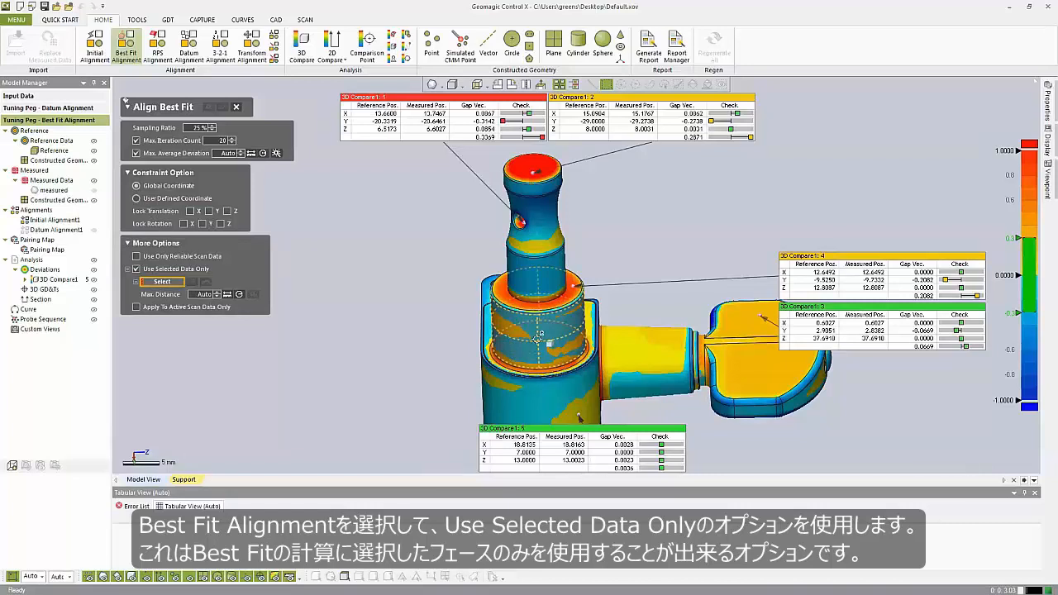
pyautogui.click(538, 337)
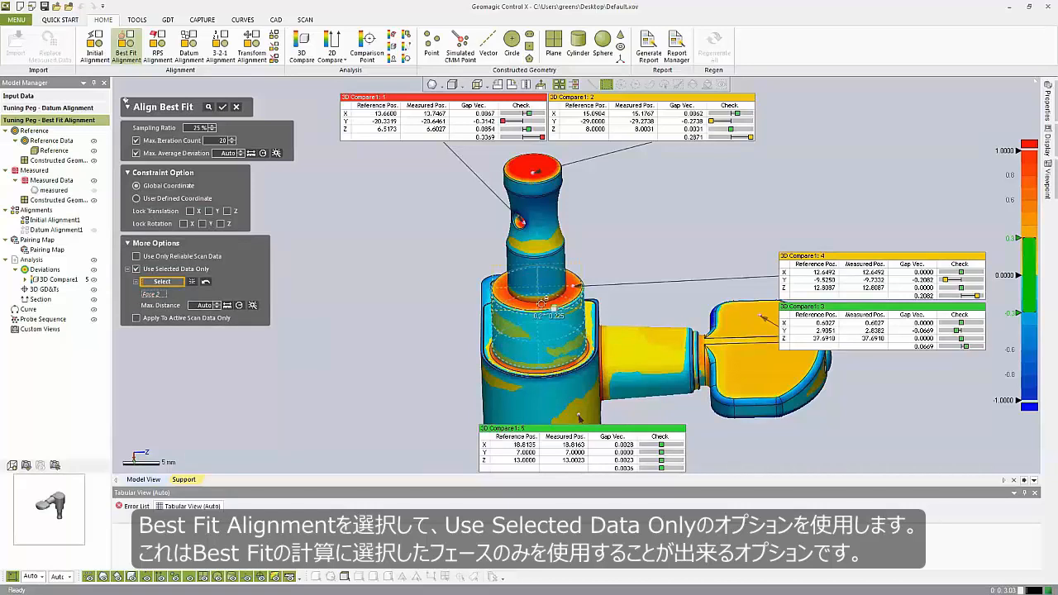
pyautogui.click(541, 304)
pyautogui.click(543, 285)
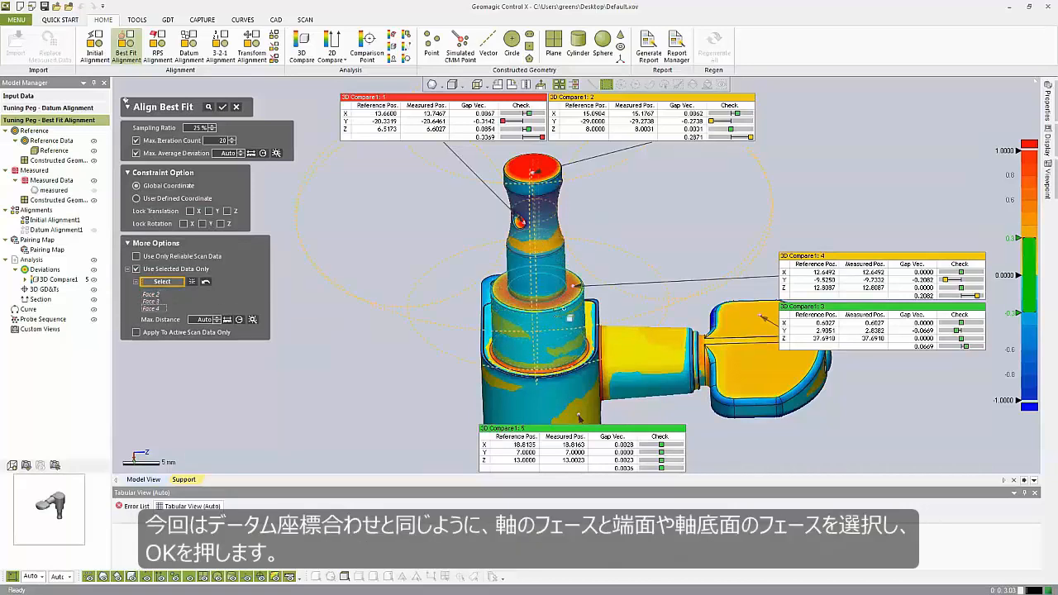
pyautogui.moveTo(568, 318); pyautogui.dragTo(859, 367, button='right')
pyautogui.click(473, 347)
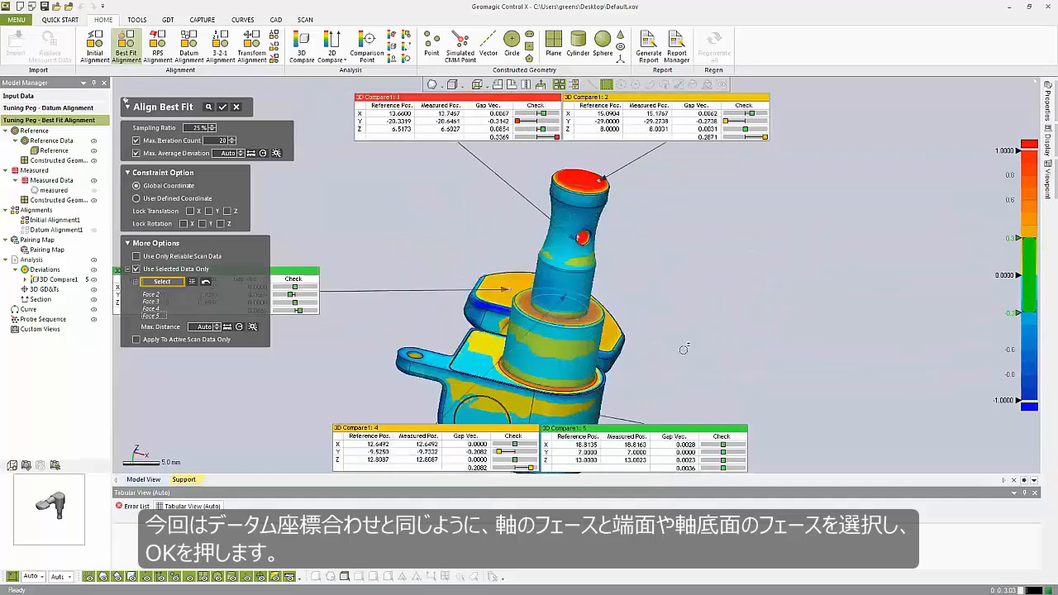
# - Add the housing's flat and rounded side faces to the best-fit selection, apply the alignment and rebuild the dependent features
pyautogui.moveTo(576, 322)
pyautogui.keyDown('ctrl'); pyautogui.mouseDown(button='right')
pyautogui.moveTo(637, 204)
pyautogui.moveTo(622, 227)
pyautogui.mouseUp(button='right'); pyautogui.keyUp('ctrl')
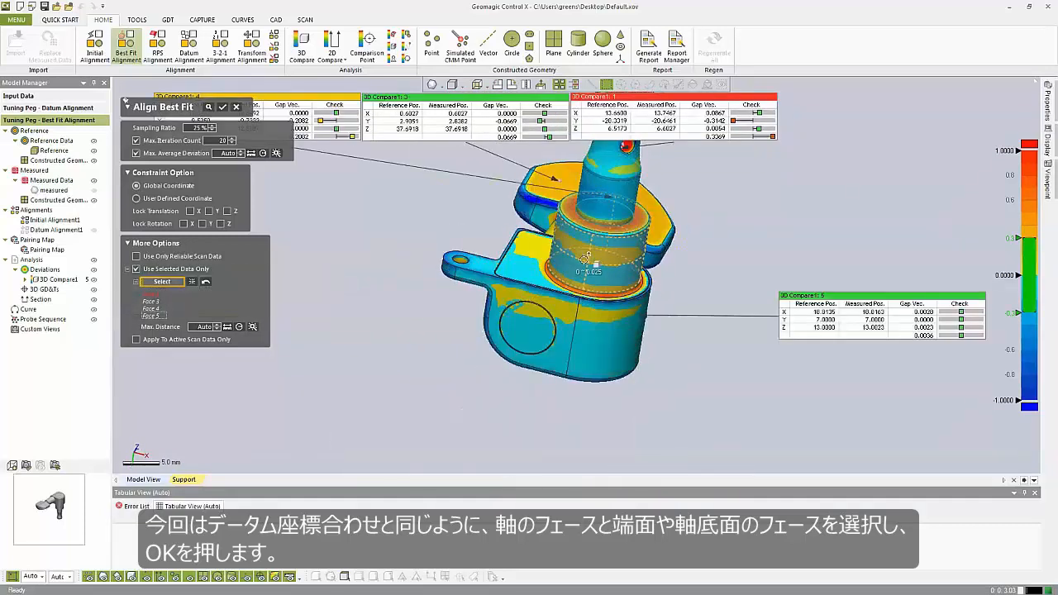
pyautogui.click(526, 262)
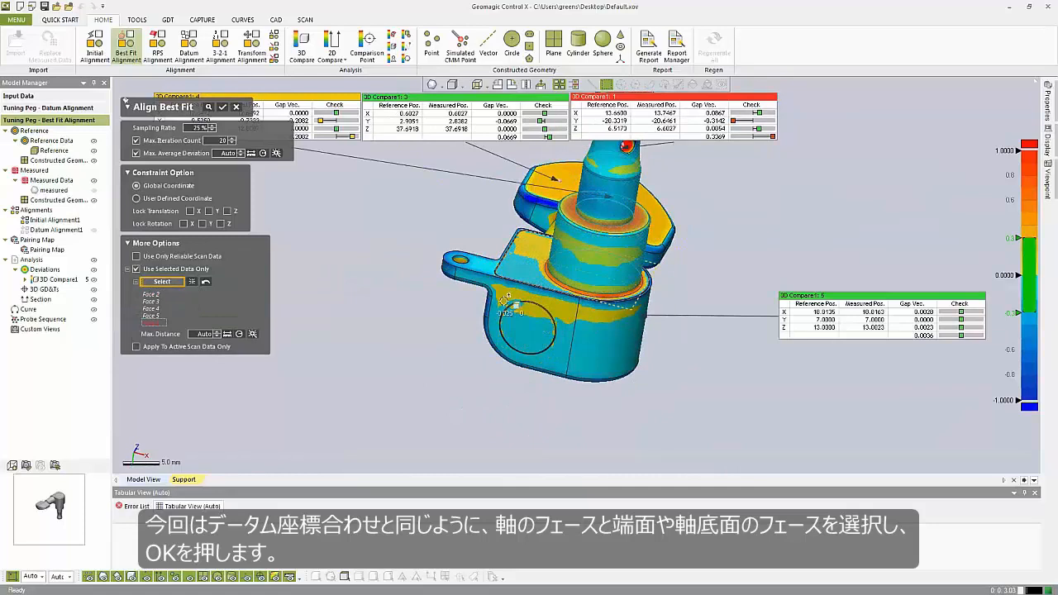
pyautogui.click(506, 307)
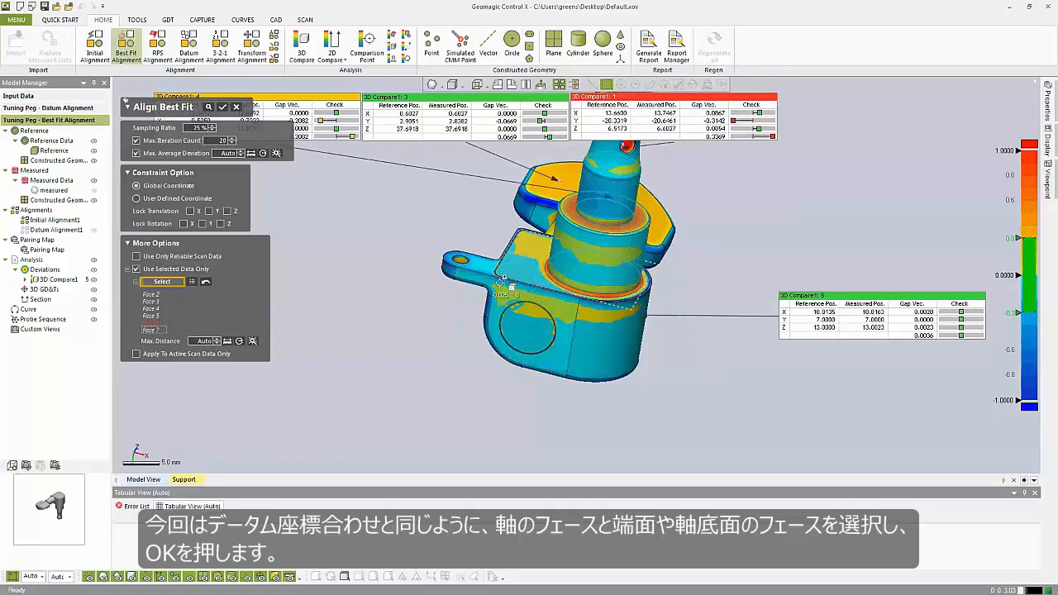
pyautogui.click(502, 284)
pyautogui.click(507, 304)
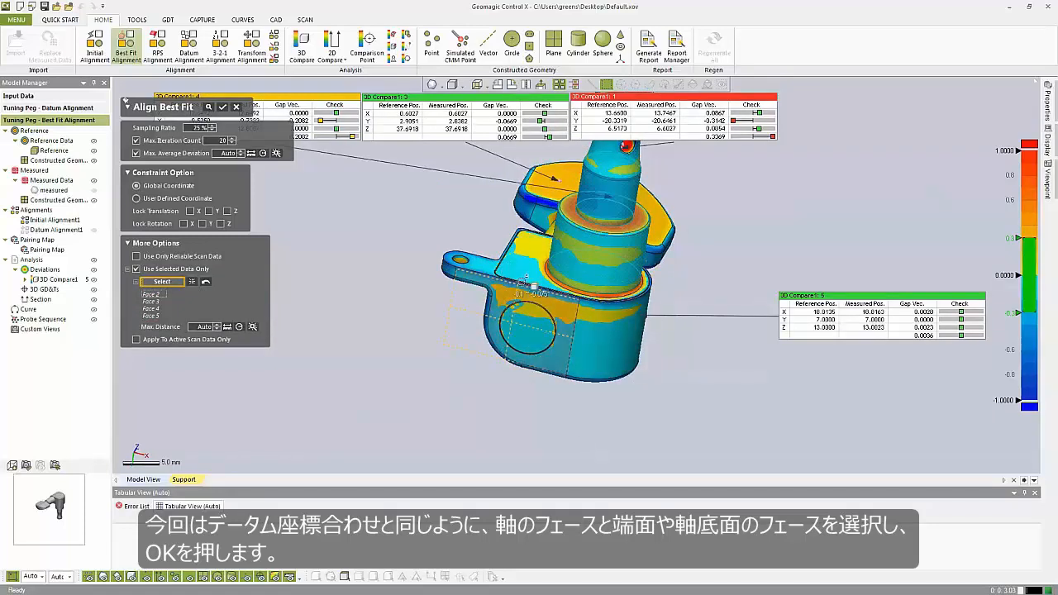
pyautogui.click(533, 335)
pyautogui.click(601, 335)
pyautogui.click(601, 335)
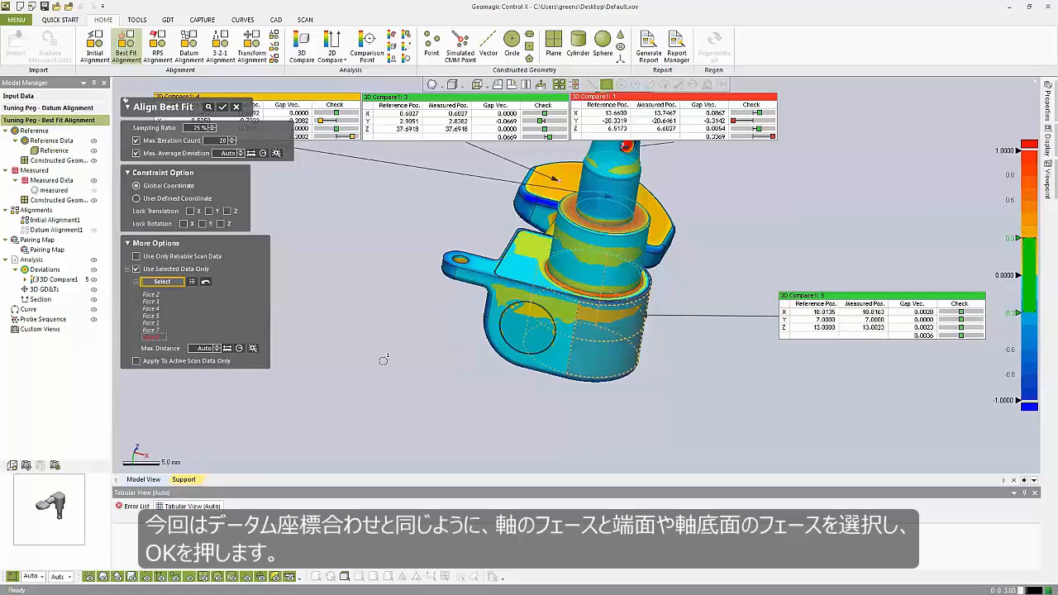
pyautogui.press('Return')
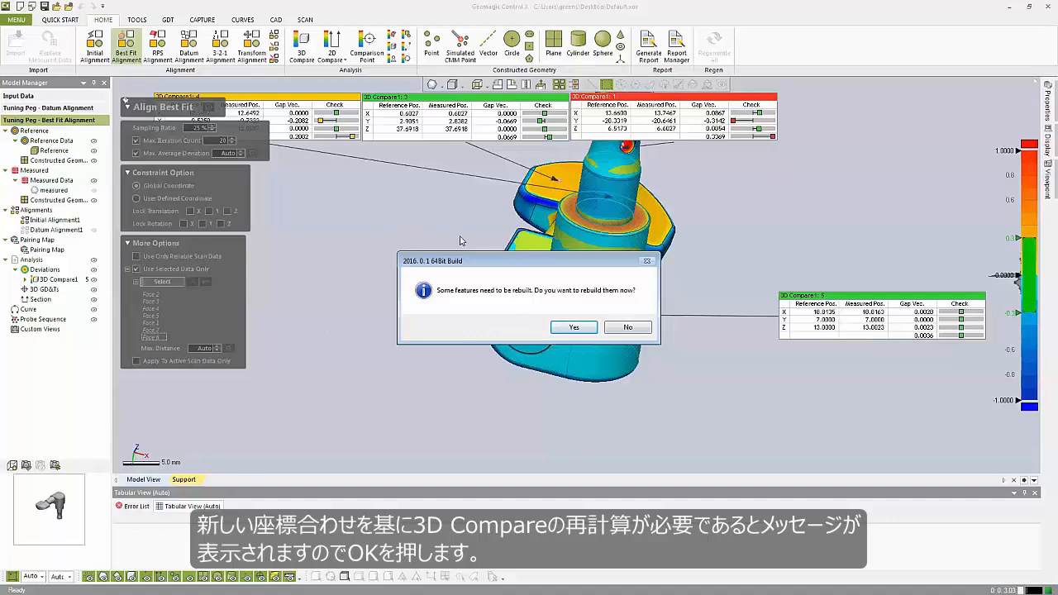
pyautogui.click(574, 327)
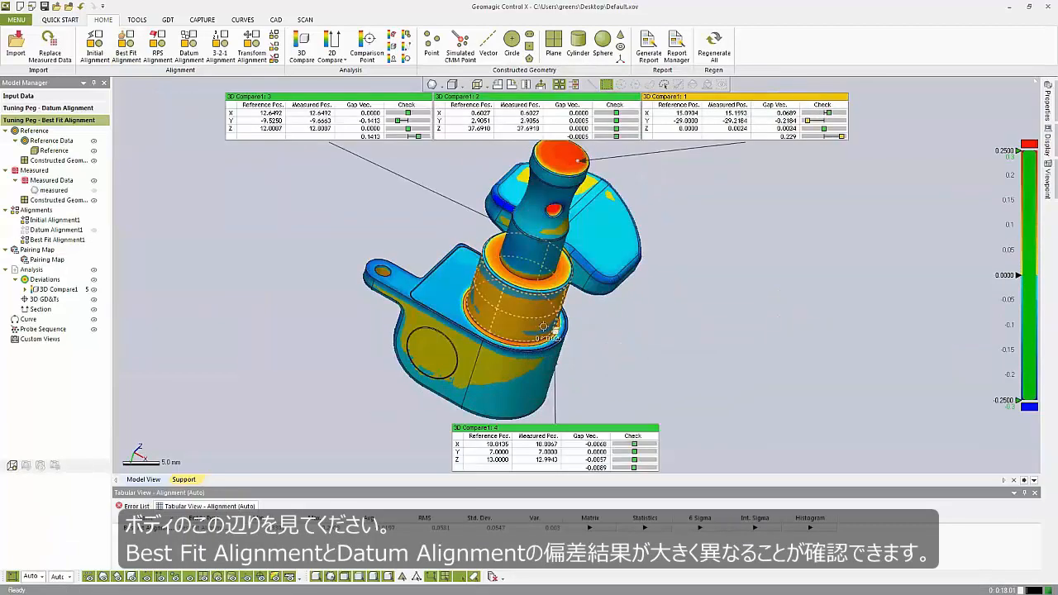
# - Activate the Tuning Peg - Datum Alignment result, then return to Tuning Peg - Best Fit Alignment to compare the body deviations
pyautogui.doubleClick(49, 109)
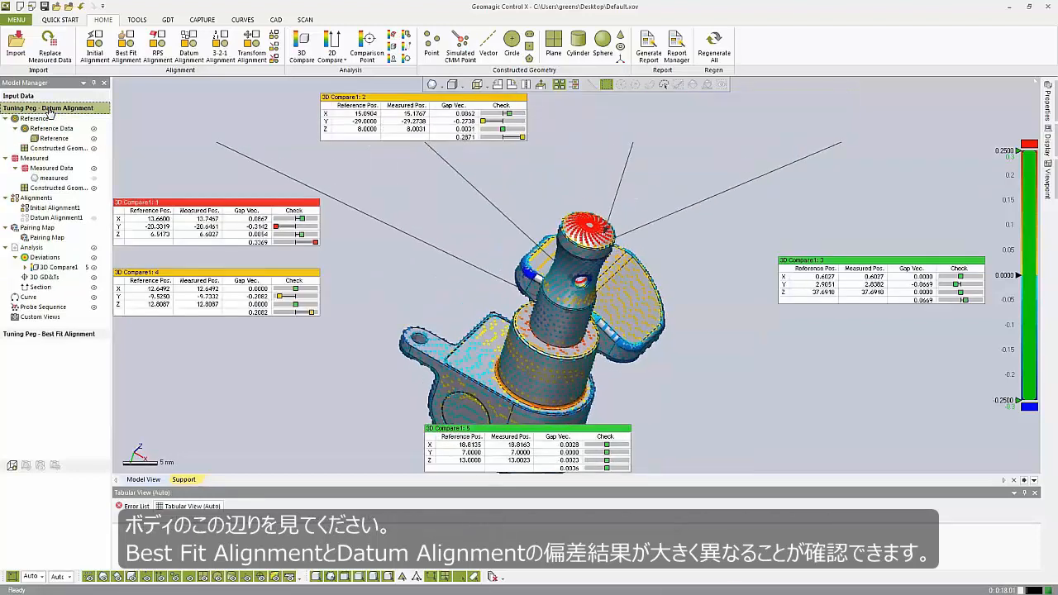
pyautogui.click(59, 334)
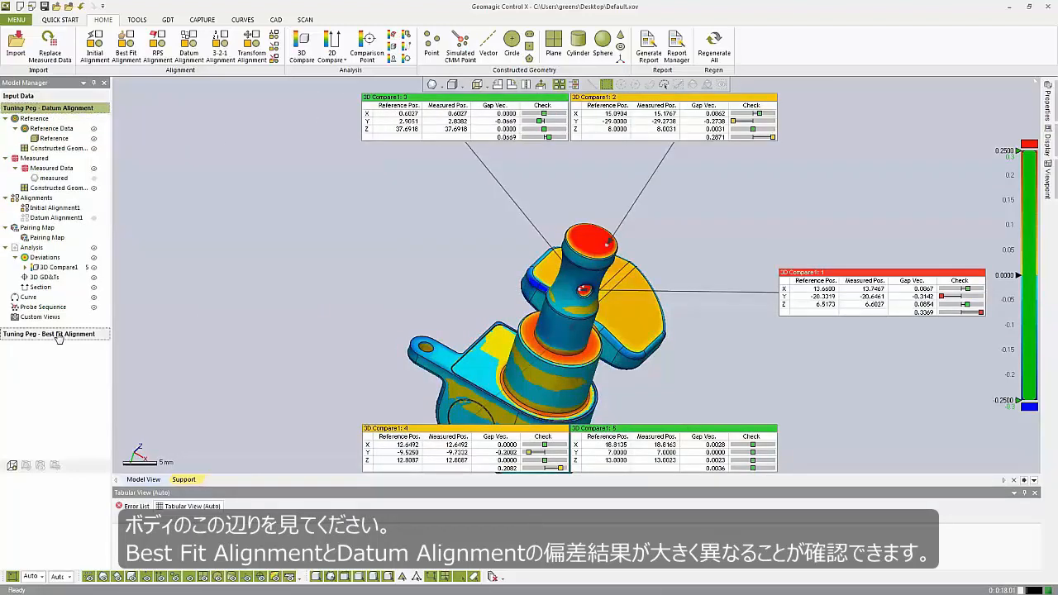
pyautogui.doubleClick(58, 335)
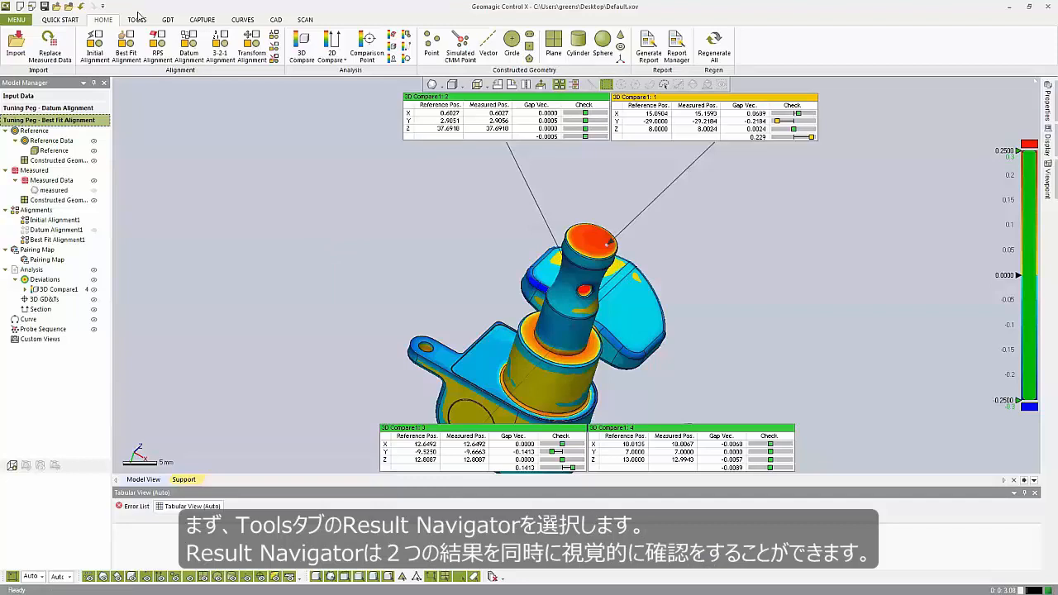
# - Compare the Best Fit and Datum Alignment results side by side in the Result Navigator from several angles, then close it
pyautogui.click(138, 19)
pyautogui.click(123, 48)
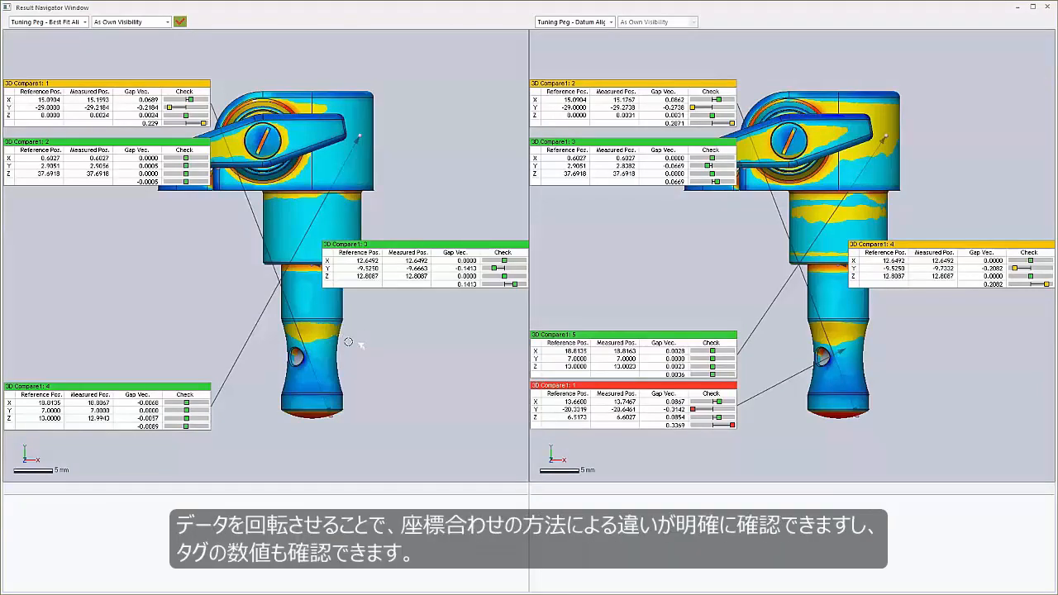
pyautogui.moveTo(392, 368); pyautogui.dragTo(375, 133, button='right')
pyautogui.moveTo(375, 336); pyautogui.dragTo(318, 327, button='right')
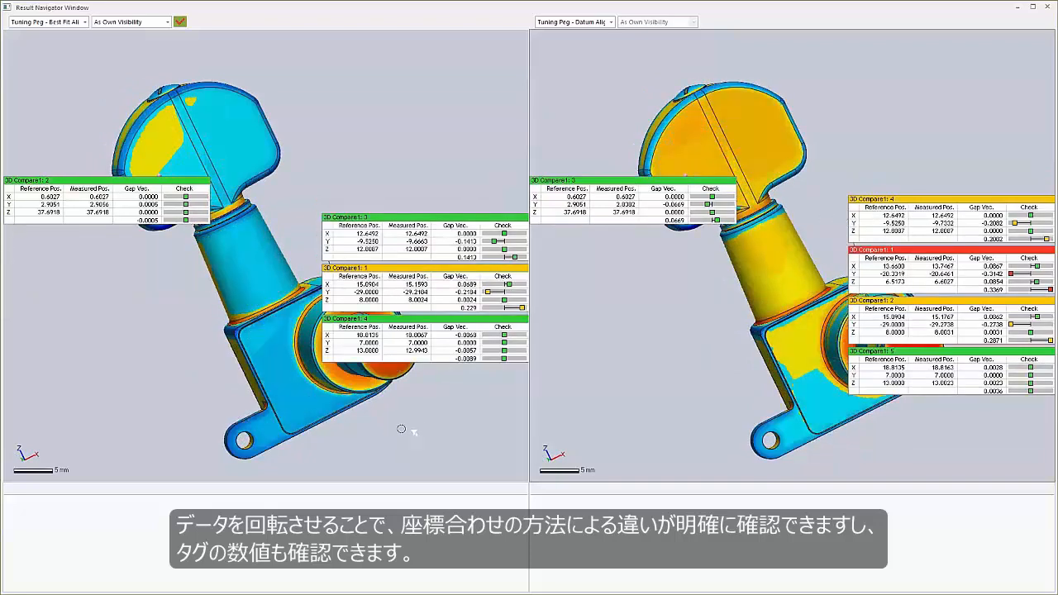
pyautogui.moveTo(184, 255); pyautogui.dragTo(183, 255, button='right')
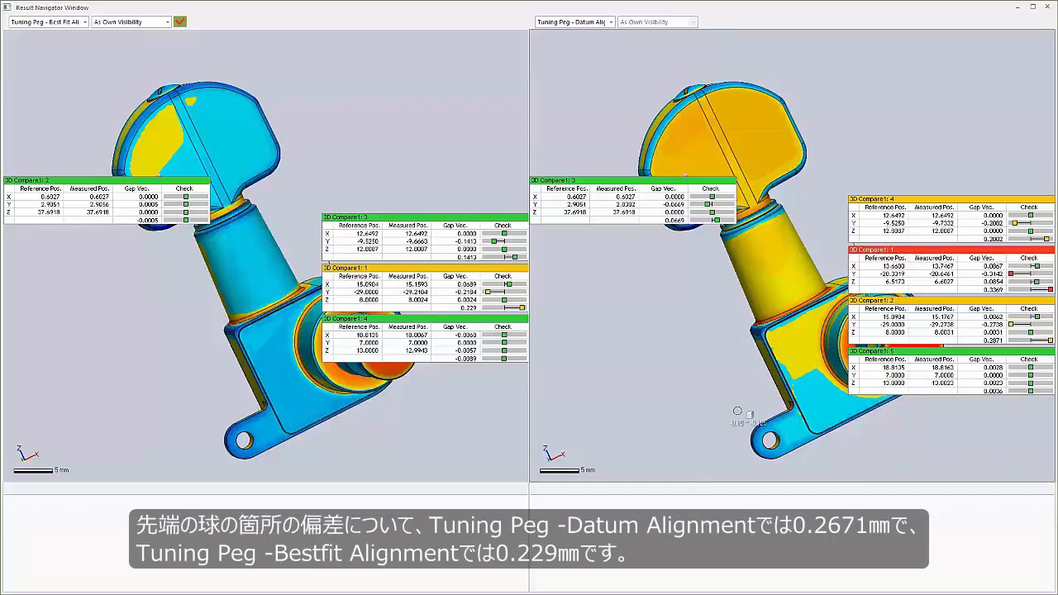
pyautogui.moveTo(671, 417); pyautogui.dragTo(724, 135, button='right')
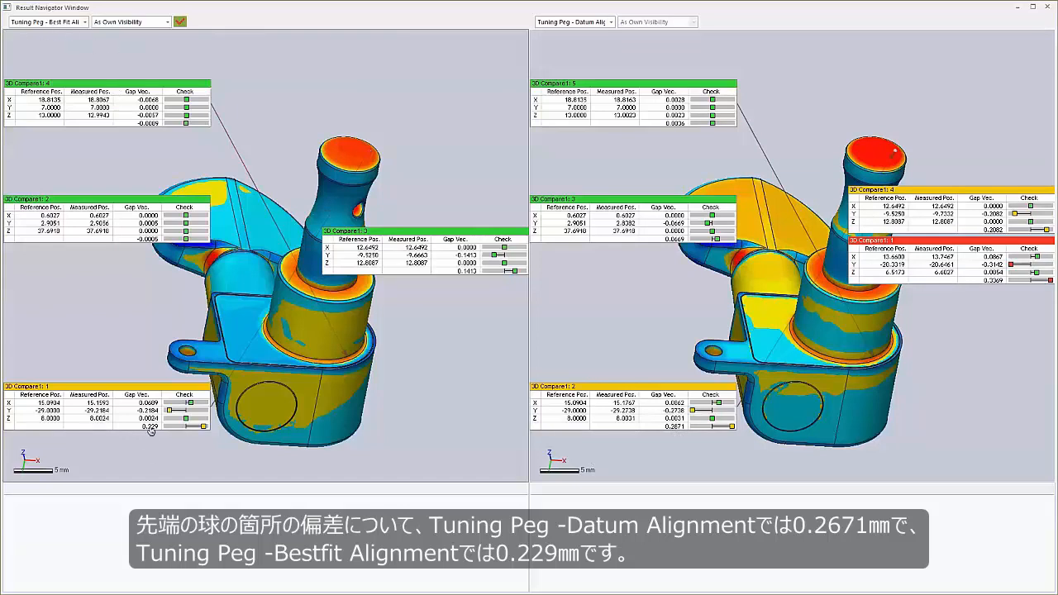
pyautogui.moveTo(484, 300); pyautogui.dragTo(356, 358)
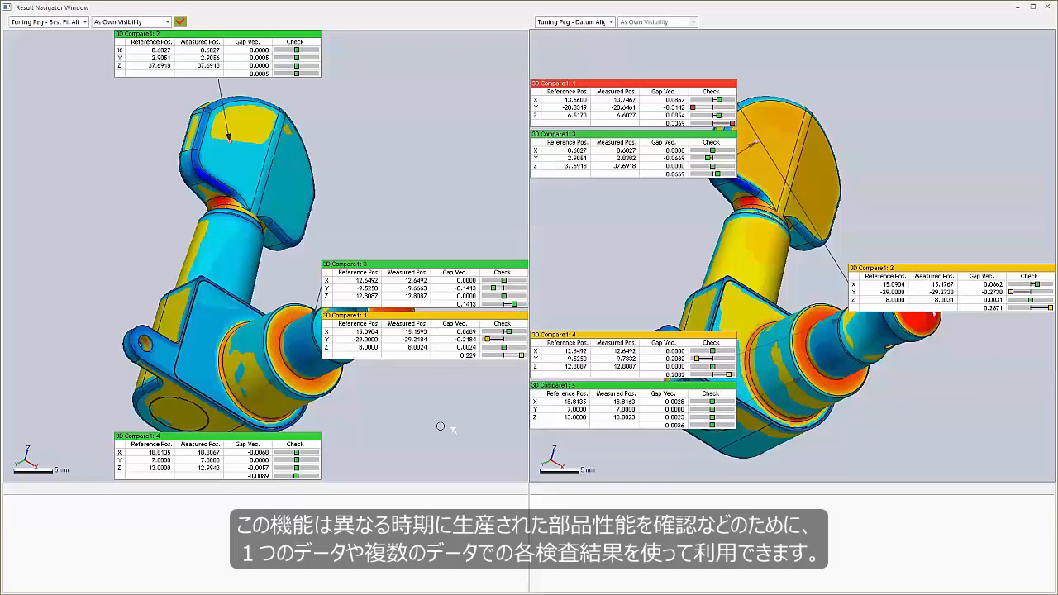
pyautogui.click(1046, 8)
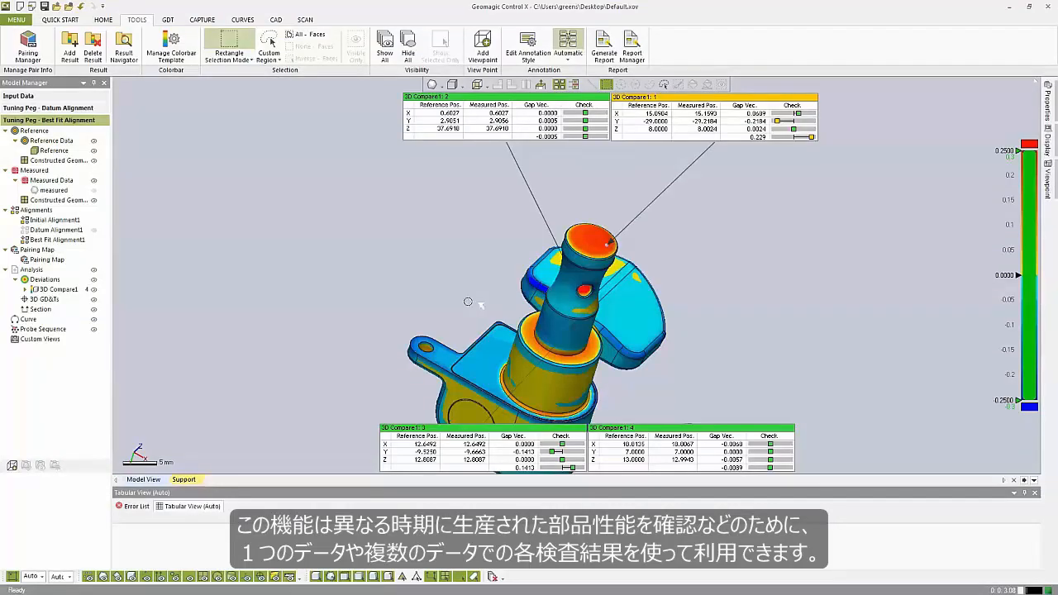